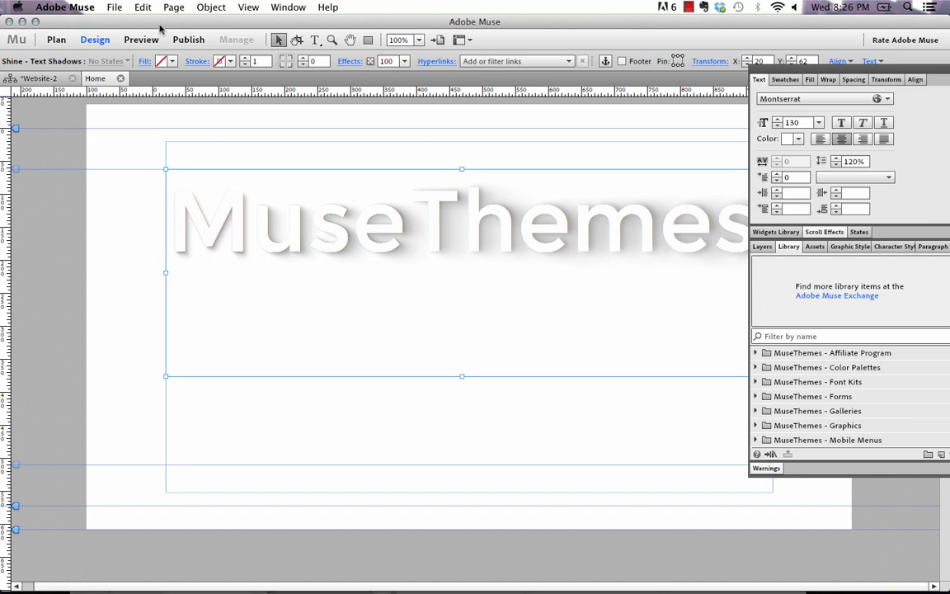
- Preview the current page in the web browser
{"action": "left_click", "coordinate": [112, 8]}
{"action": "left_click", "coordinate": [209, 251]}
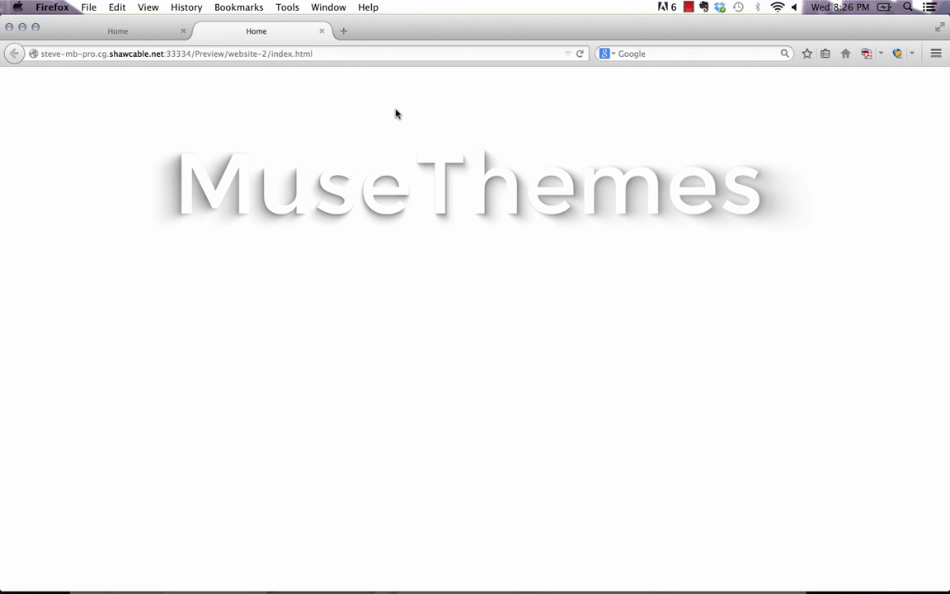
- Return to Adobe Muse and delete the existing text shadow widget from the page
{"action": "mouse_move", "coordinate": [448, 586]}
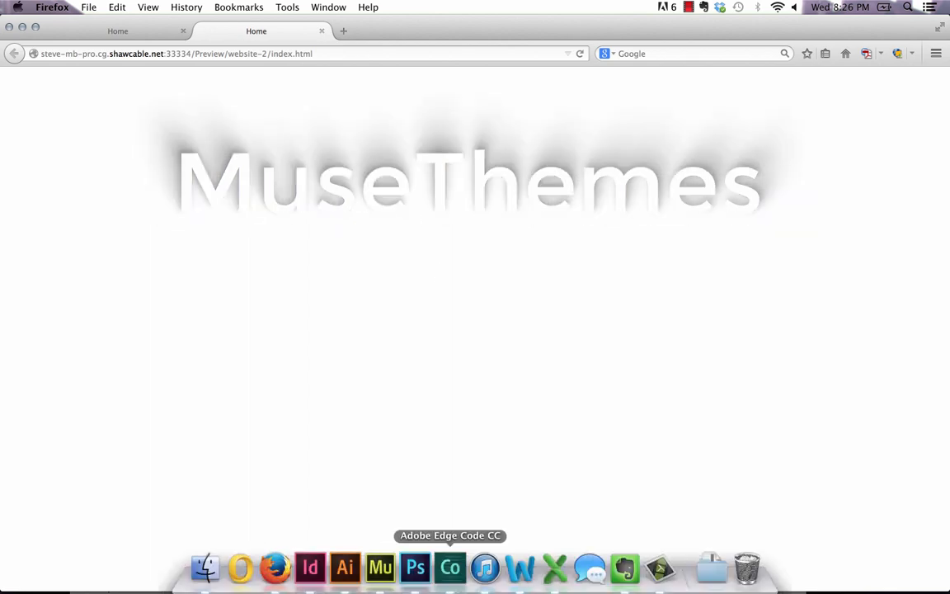
{"action": "left_click", "coordinate": [380, 568]}
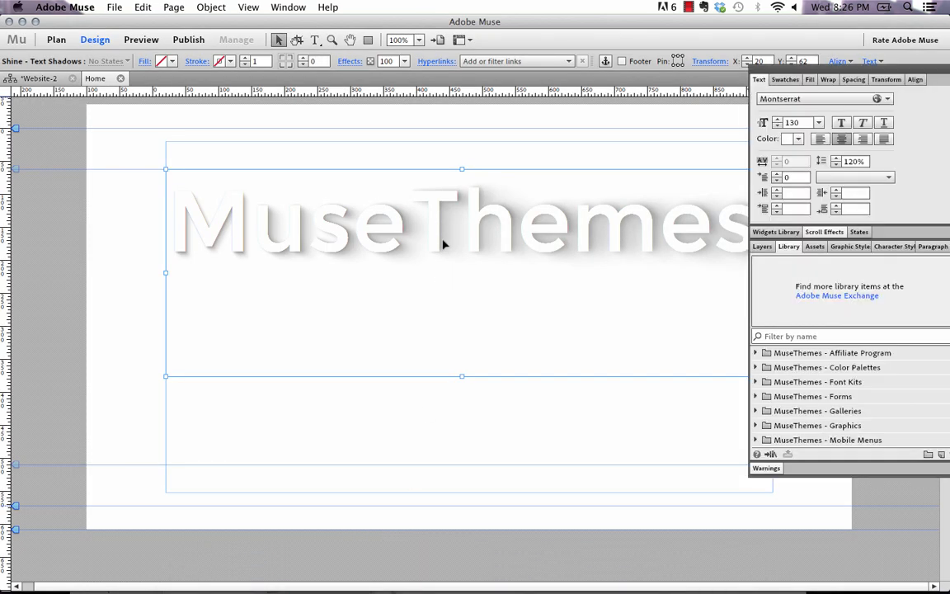
{"action": "key", "text": "Delete"}
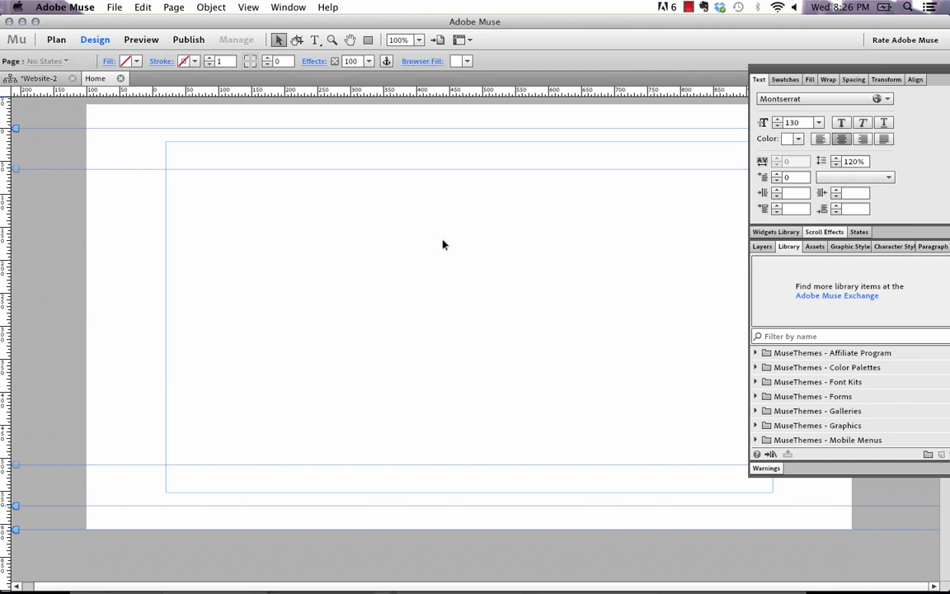
- Place the 022 - Text Shadows widget from the MuseThemes - Toolbox library near the page's upper left
{"action": "scroll", "coordinate": [796, 399], "scroll_direction": "down", "scroll_amount": 5}
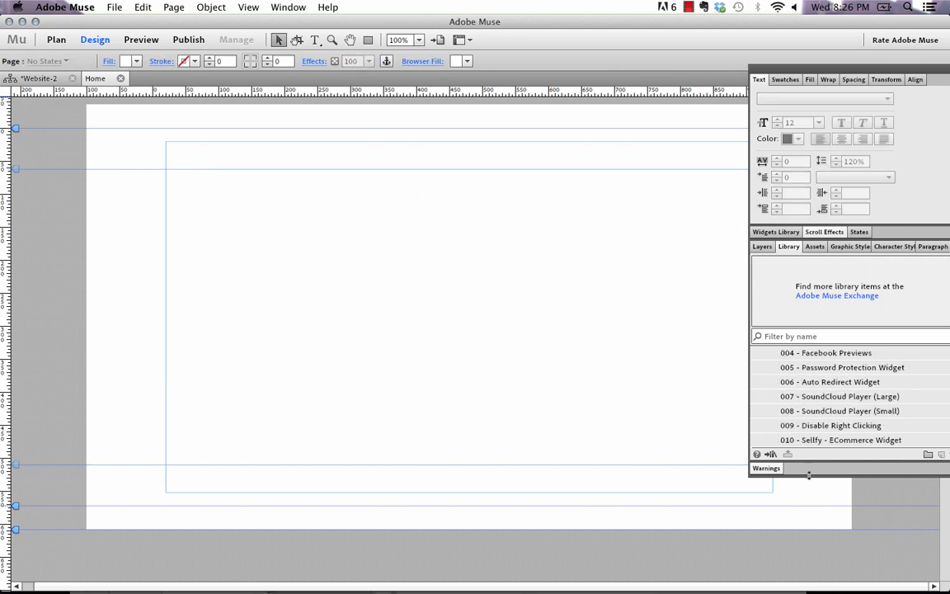
{"action": "left_click_drag", "start_coordinate": [809, 464], "coordinate": [816, 554]}
{"action": "scroll", "coordinate": [784, 429], "scroll_direction": "up", "scroll_amount": 3}
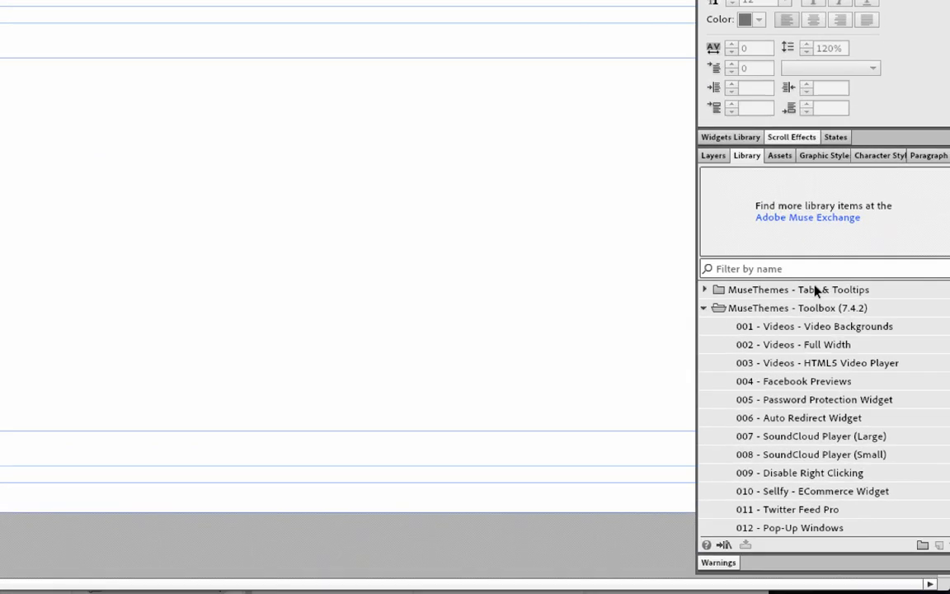
{"action": "left_click", "coordinate": [843, 367]}
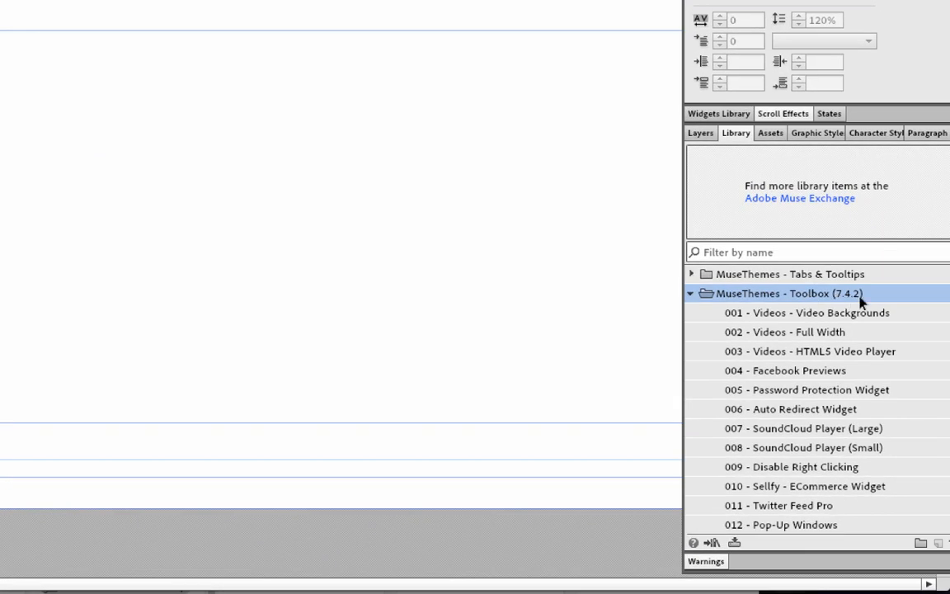
{"action": "scroll", "coordinate": [815, 453], "scroll_direction": "down", "scroll_amount": 4}
{"action": "left_click", "coordinate": [767, 506]}
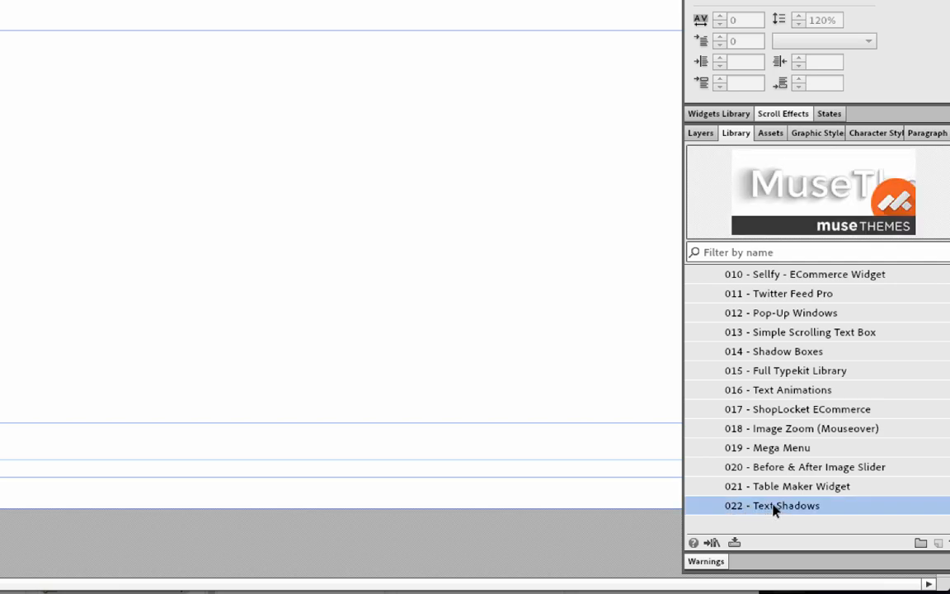
{"action": "left_click_drag", "start_coordinate": [775, 509], "coordinate": [0, 45]}
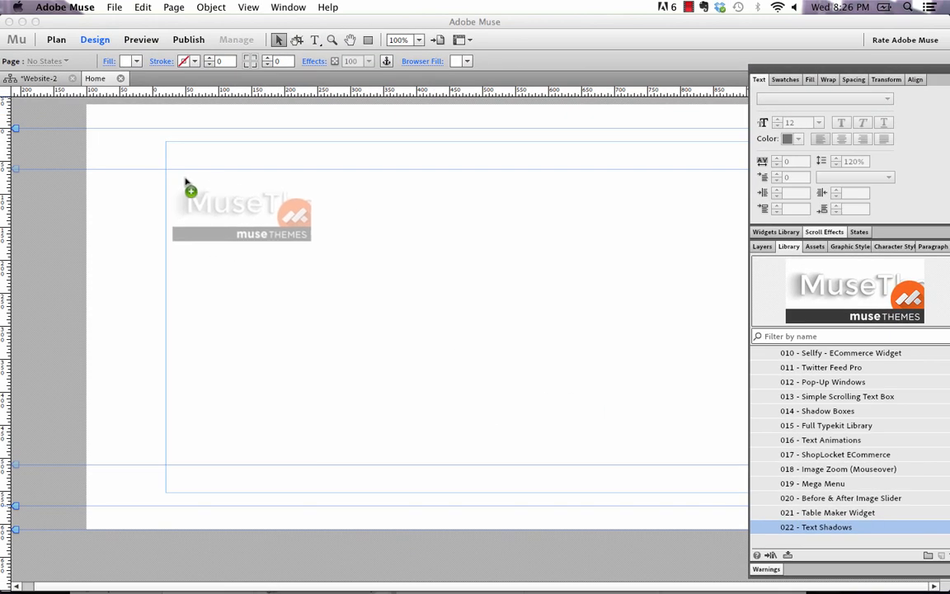
{"action": "left_click_drag", "start_coordinate": [186, 183], "coordinate": [170, 174]}
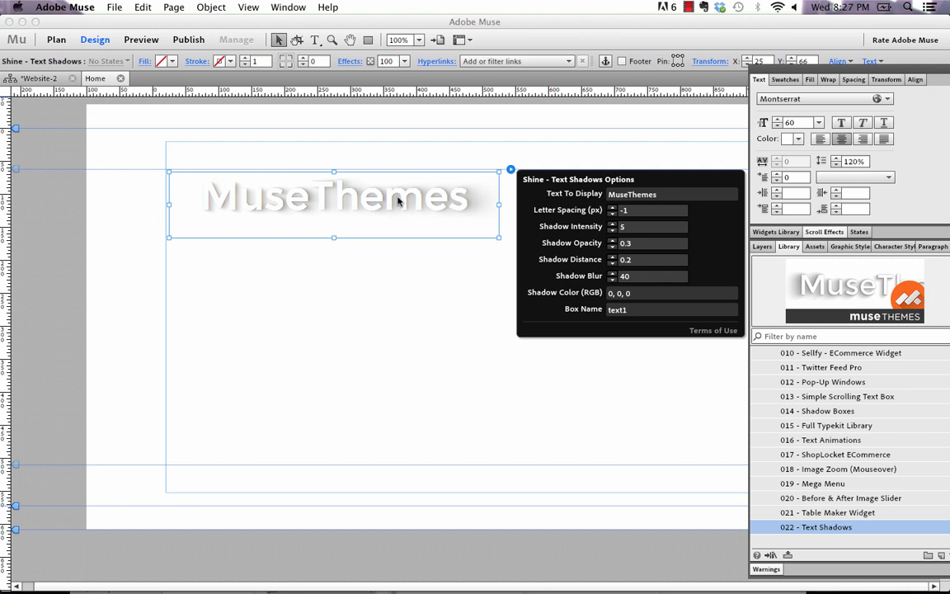
- Set the widget text's font to Open Sans Extra Bold
{"action": "left_click", "coordinate": [795, 101]}
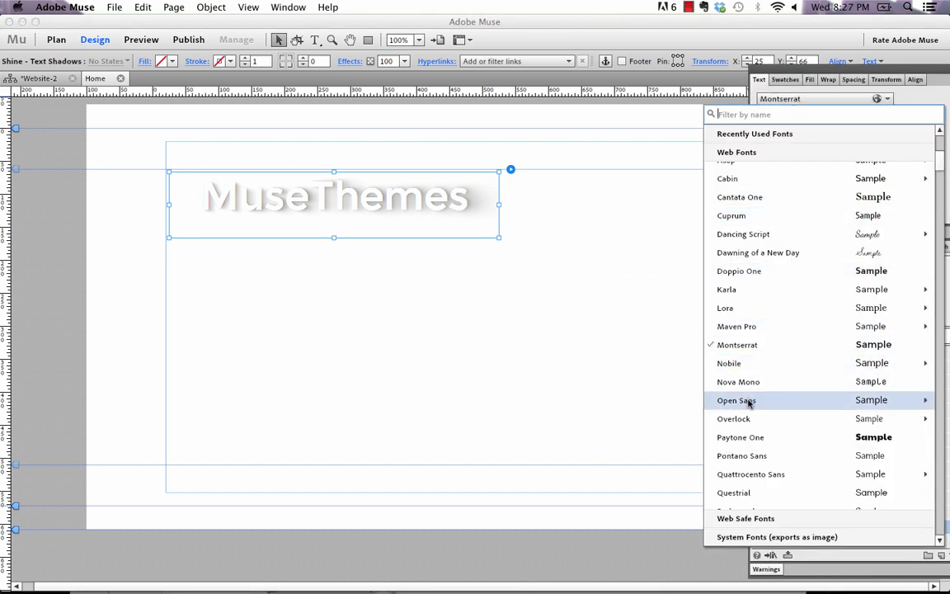
{"action": "mouse_move", "coordinate": [748, 401]}
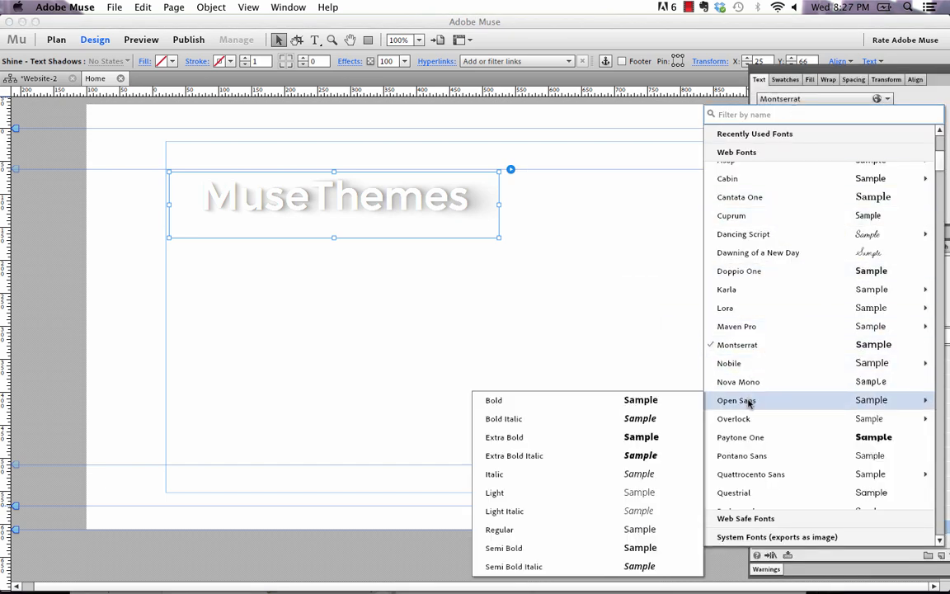
{"action": "left_click", "coordinate": [523, 437]}
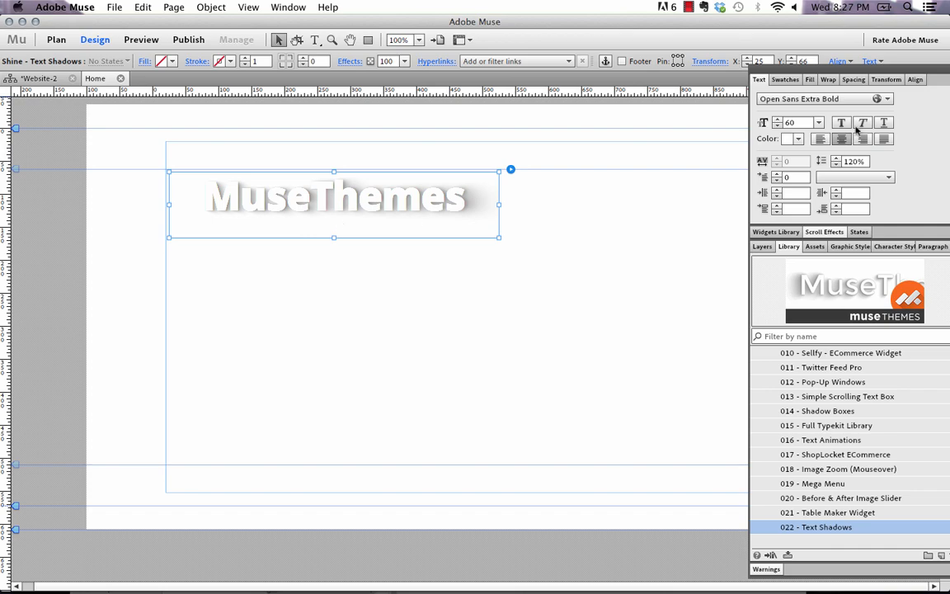
- Switch the widget text's font back to Montserrat
{"action": "left_click", "coordinate": [833, 99]}
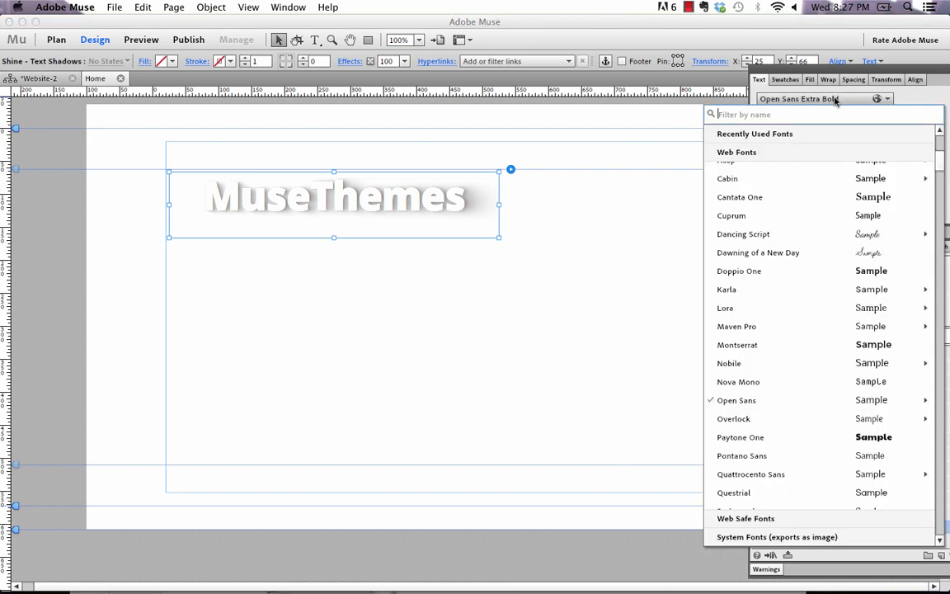
{"action": "left_click", "coordinate": [749, 345]}
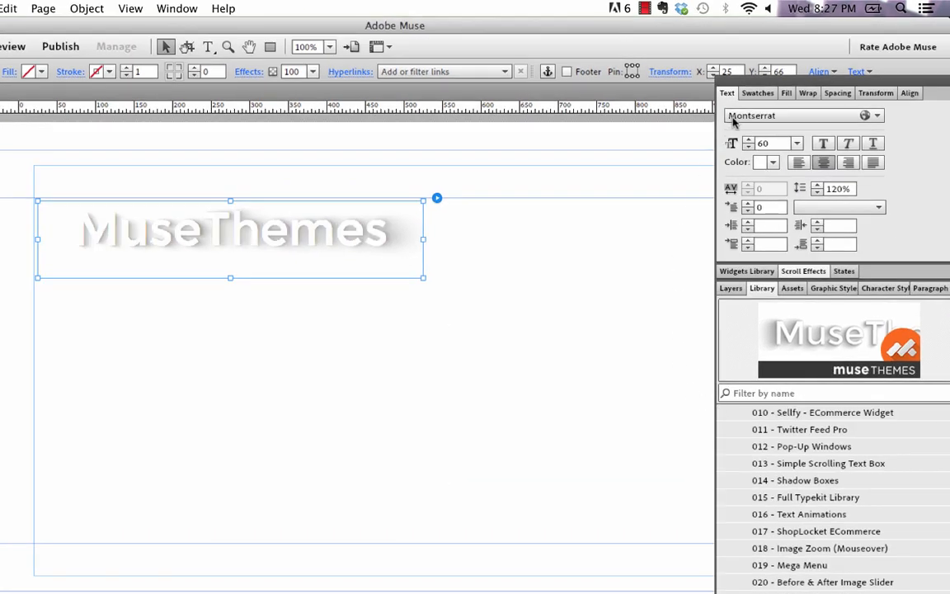
- Set the widget text's font size to 90
{"action": "left_click_drag", "start_coordinate": [778, 145], "coordinate": [714, 143]}
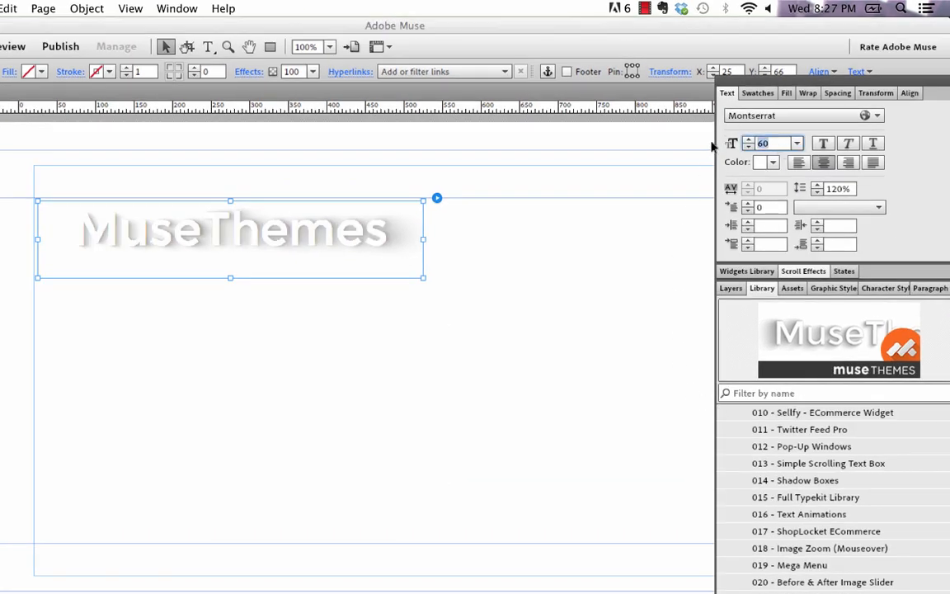
{"action": "type", "text": "90"}
{"action": "key", "text": "Return"}
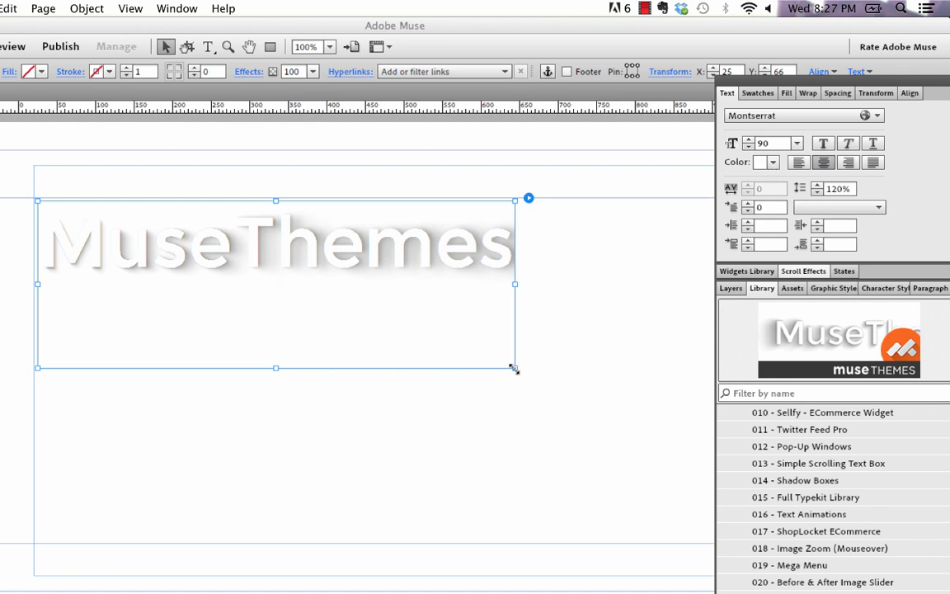
- Set the widget text's colour to black
{"action": "left_click", "coordinate": [773, 163]}
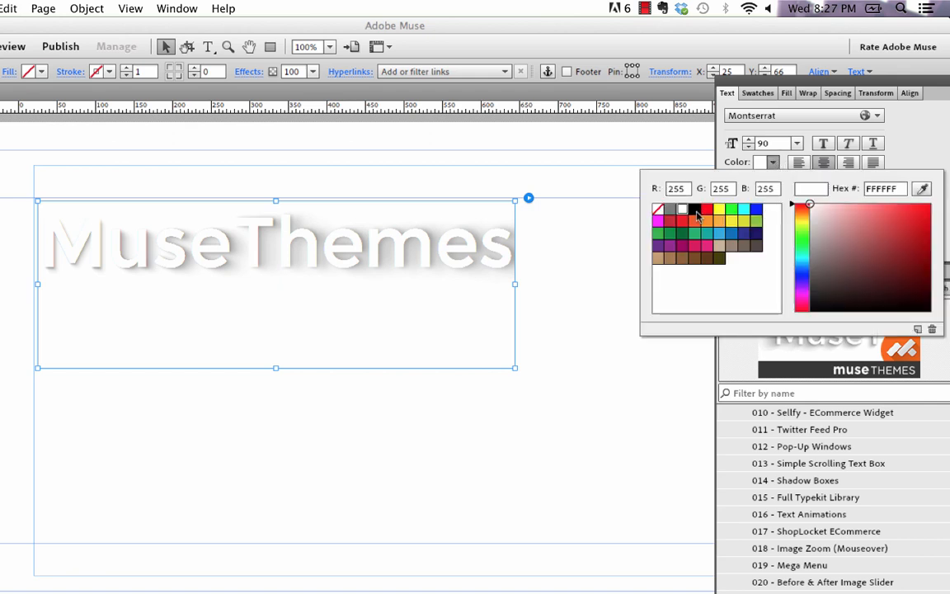
{"action": "left_click", "coordinate": [696, 213]}
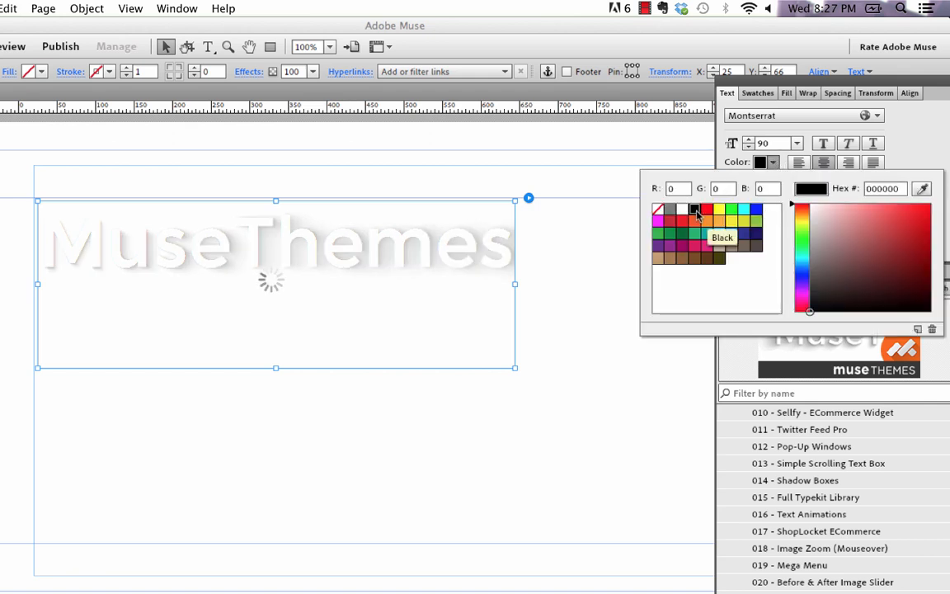
{"action": "left_click", "coordinate": [58, 150]}
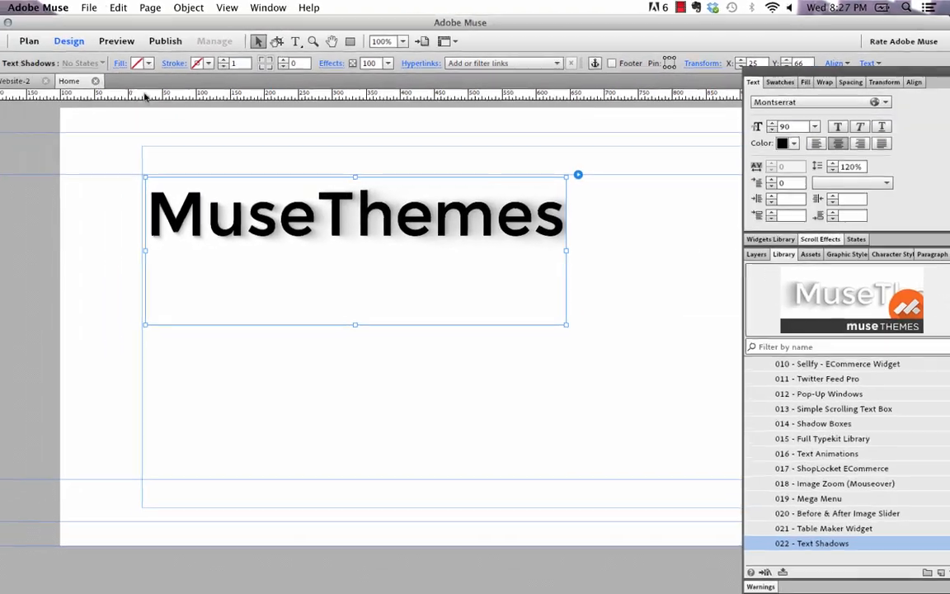
- Preview the page in the browser, then return to Adobe Muse
{"action": "left_click", "coordinate": [113, 6]}
{"action": "left_click", "coordinate": [175, 251]}
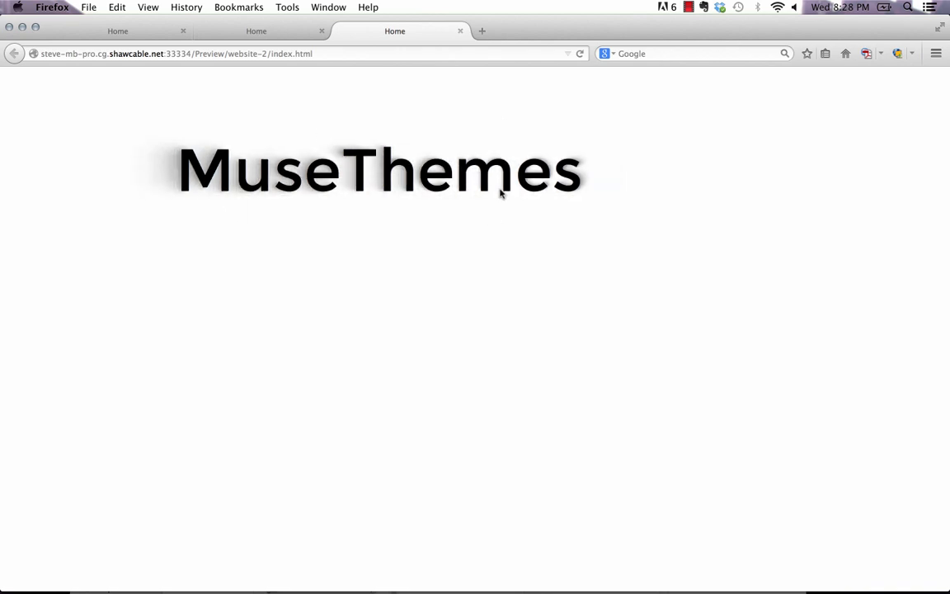
{"action": "left_click", "coordinate": [379, 573]}
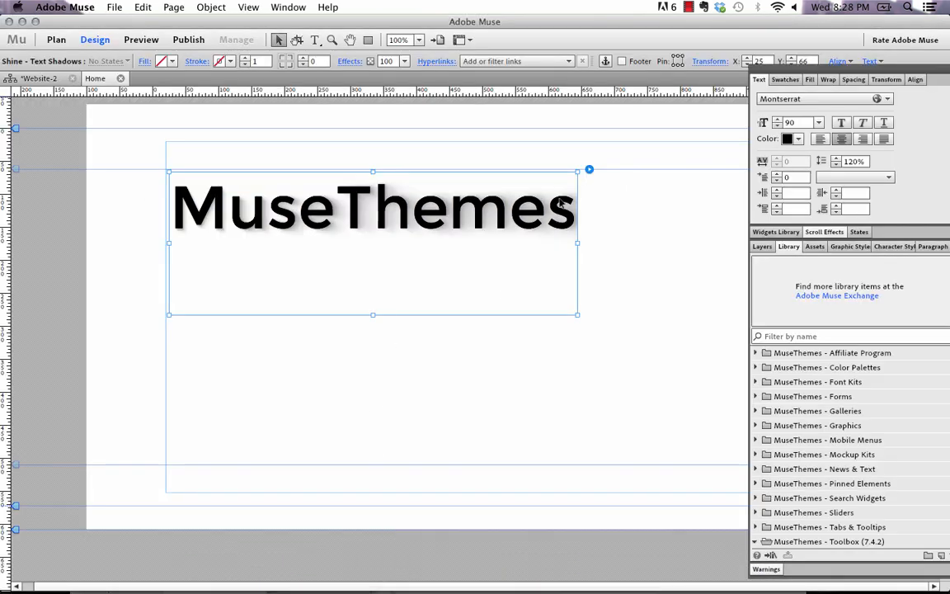
- Set the widget text's colour to white
{"action": "left_click", "coordinate": [788, 139]}
{"action": "left_click", "coordinate": [720, 179]}
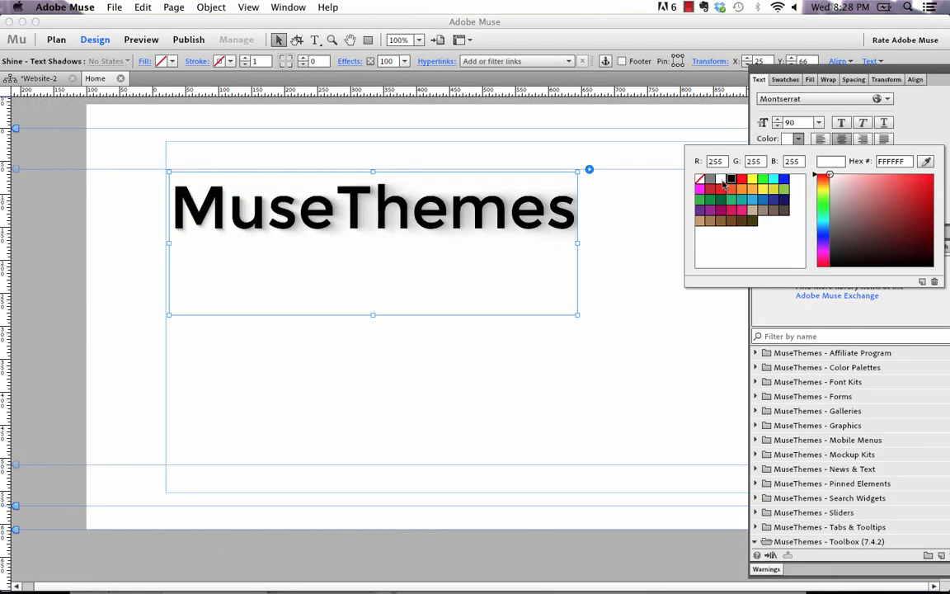
{"action": "left_click", "coordinate": [636, 242]}
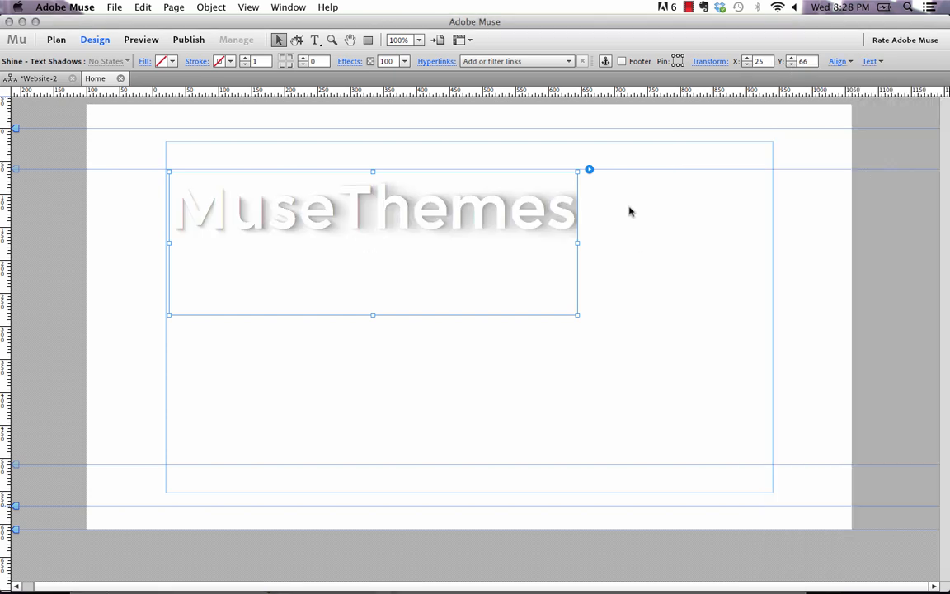
- Open the widget options and set Text To Display to Adobe Muse
{"action": "left_click", "coordinate": [589, 170]}
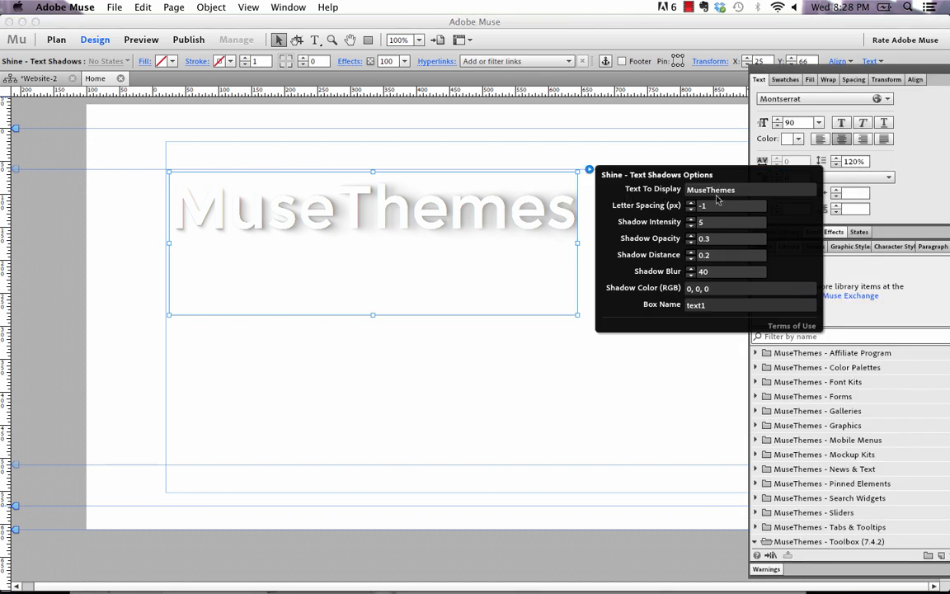
{"action": "double_click", "coordinate": [748, 190]}
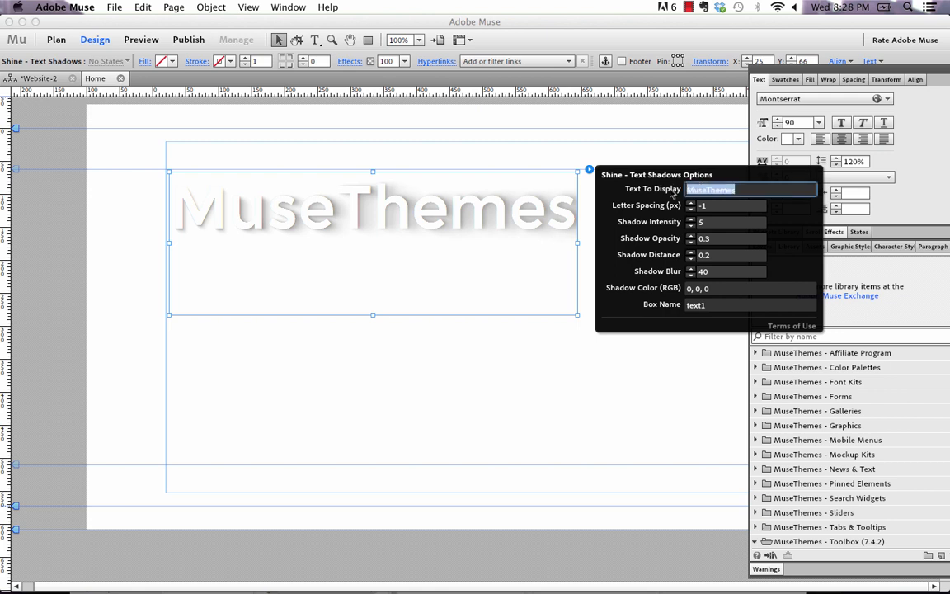
{"action": "type", "text": "Adobe Muse"}
{"action": "key", "text": "Return"}
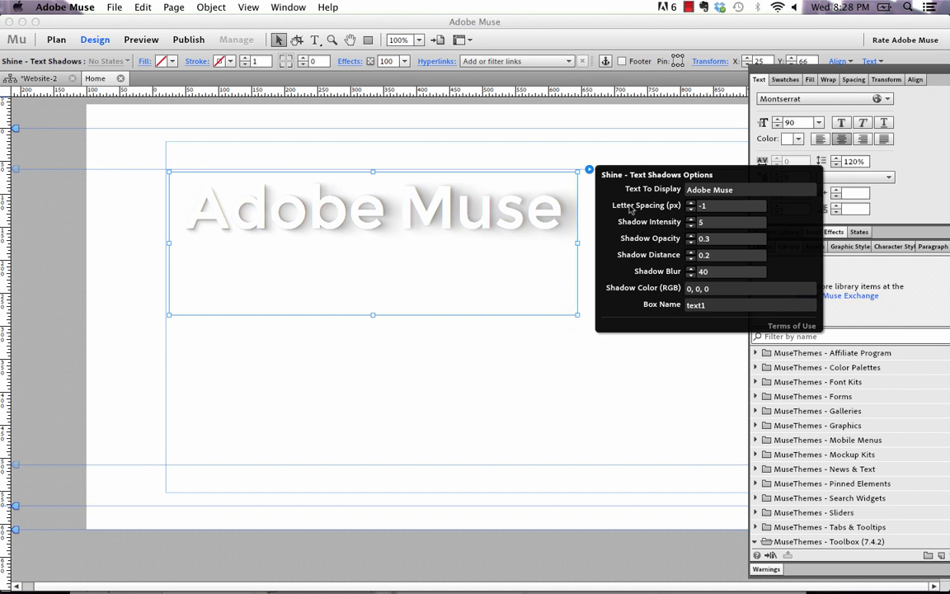
{"action": "left_click", "coordinate": [541, 222]}
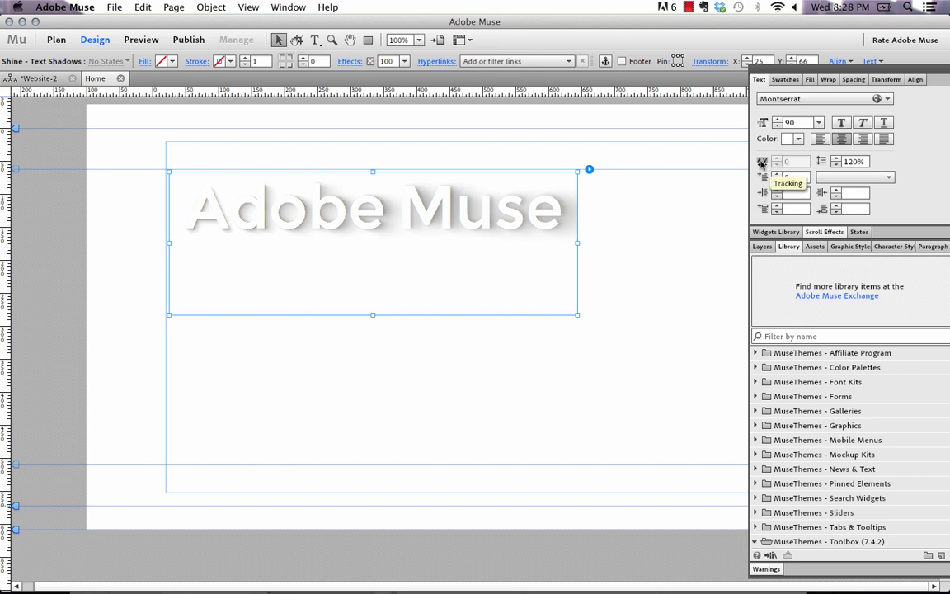
- Reopen the widget options and set Letter Spacing to 0
{"action": "left_click", "coordinate": [589, 170]}
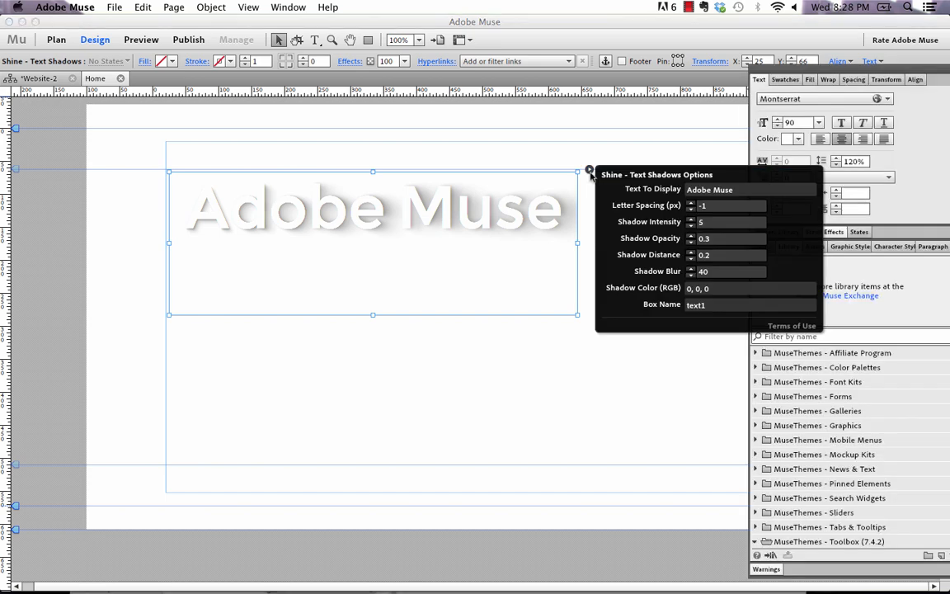
{"action": "left_click", "coordinate": [690, 209]}
{"action": "left_click", "coordinate": [691, 210]}
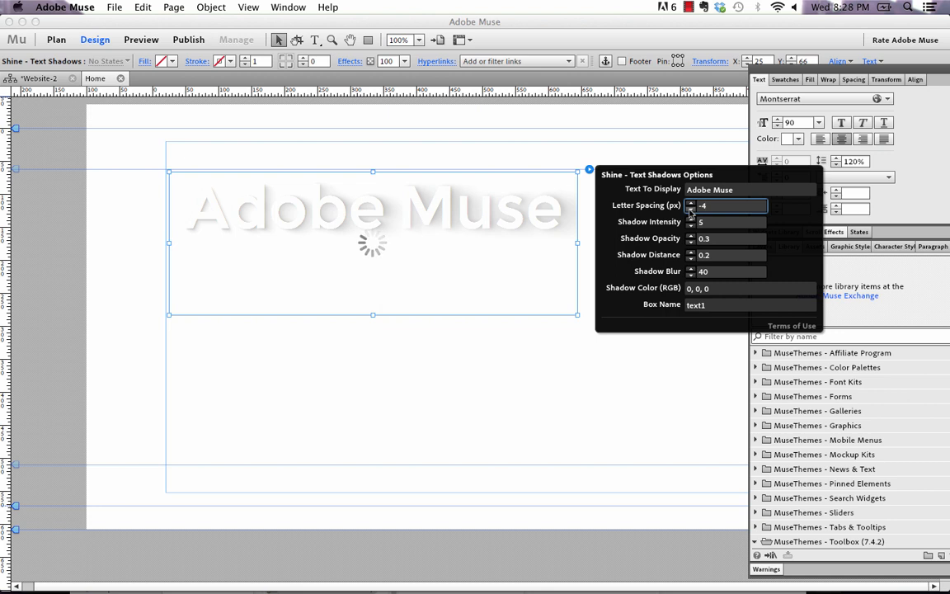
{"action": "double_click", "coordinate": [710, 204]}
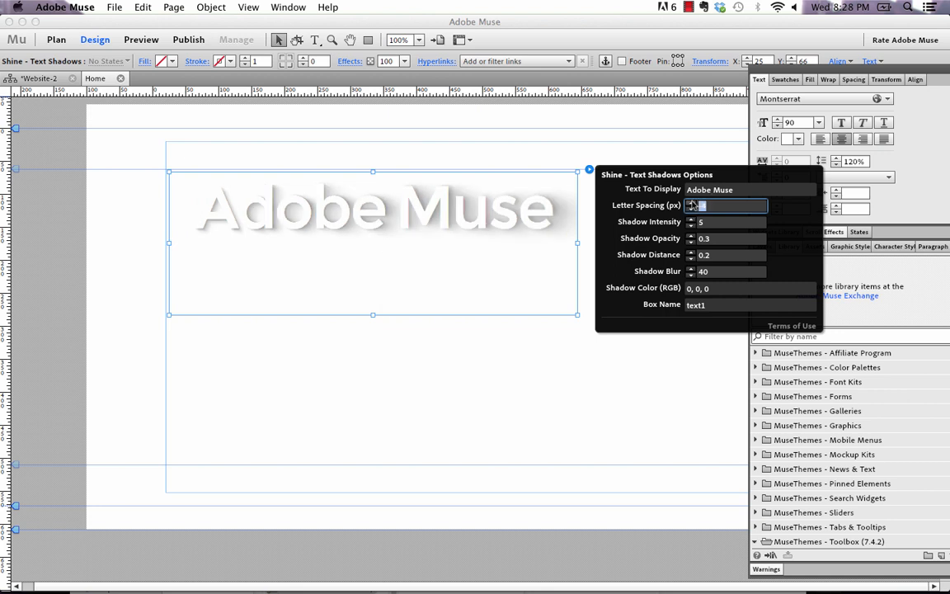
{"action": "type", "text": "0"}
{"action": "key", "text": "Return"}
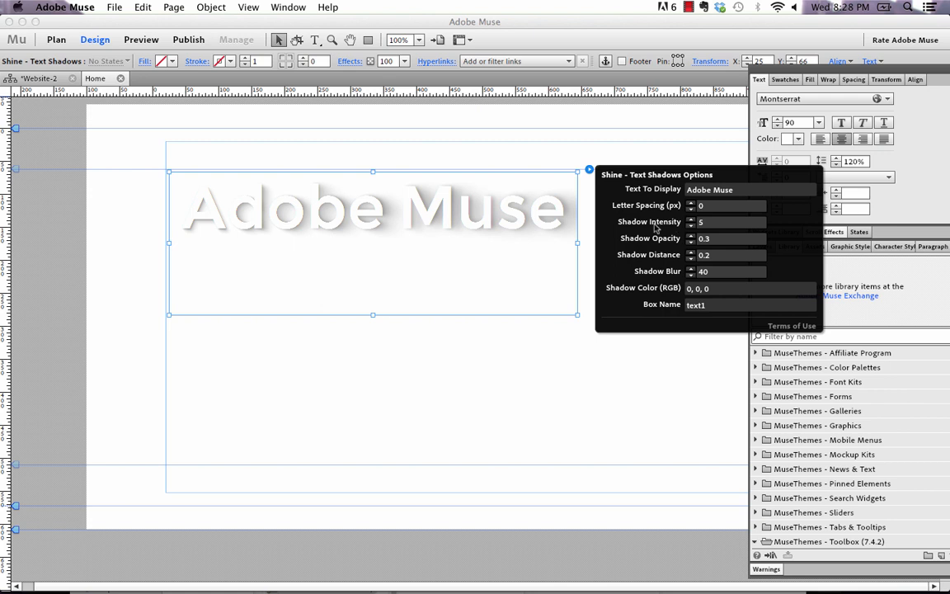
- Set the widget's Shadow Intensity to 10 and close the options
{"action": "double_click", "coordinate": [700, 221]}
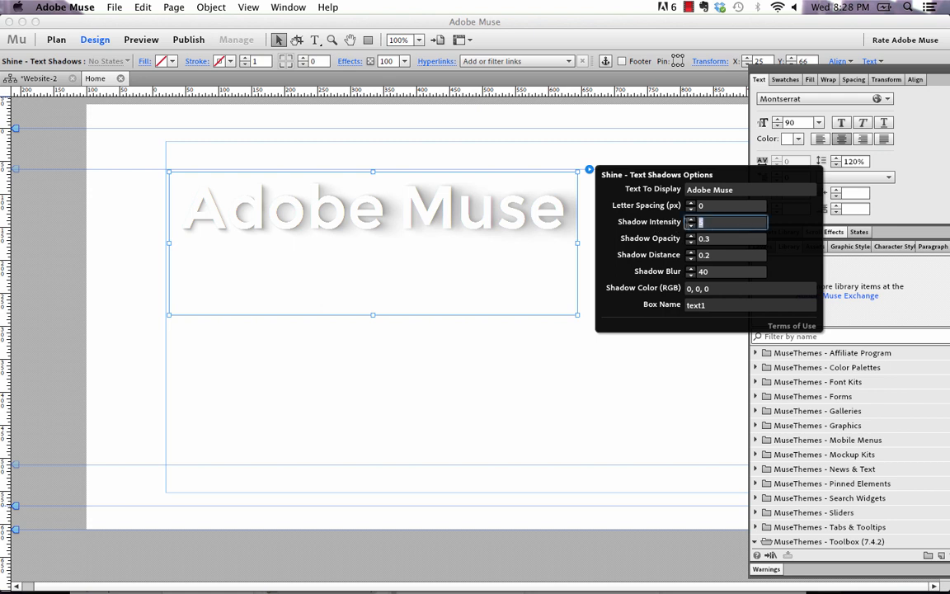
{"action": "key", "text": "Return"}
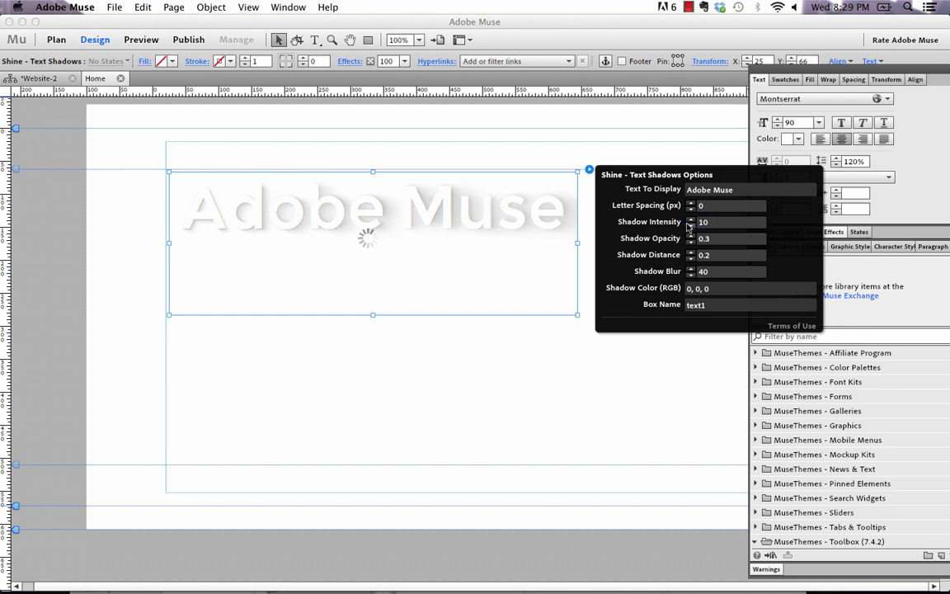
{"action": "left_click", "coordinate": [360, 140]}
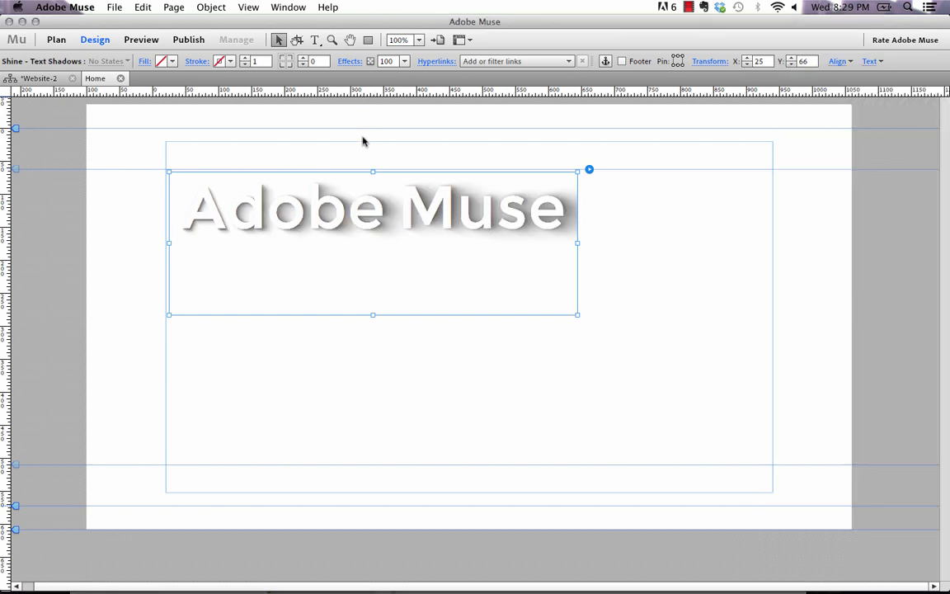
- Preview the page in the browser and return to Muse
{"action": "left_click", "coordinate": [115, 7]}
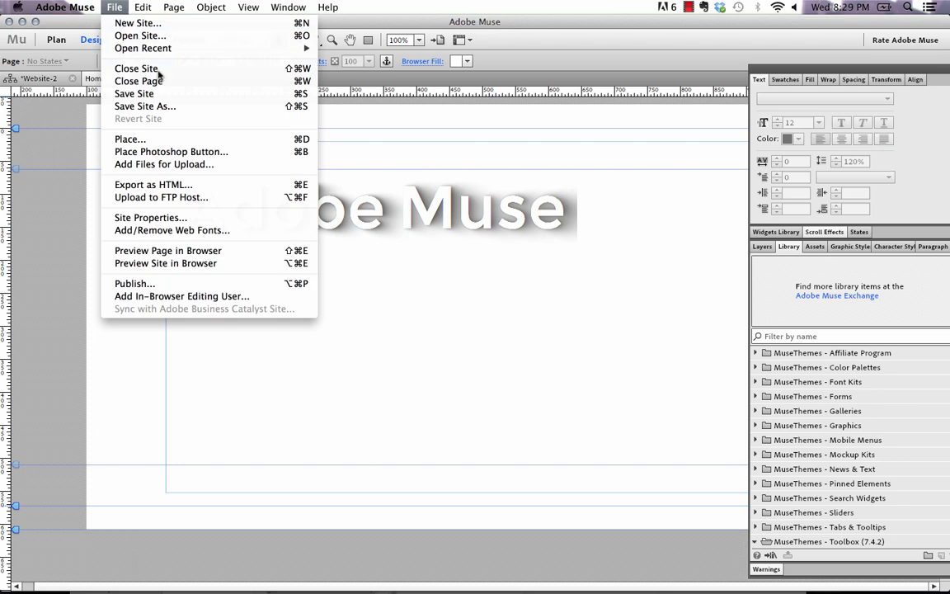
{"action": "left_click", "coordinate": [197, 250]}
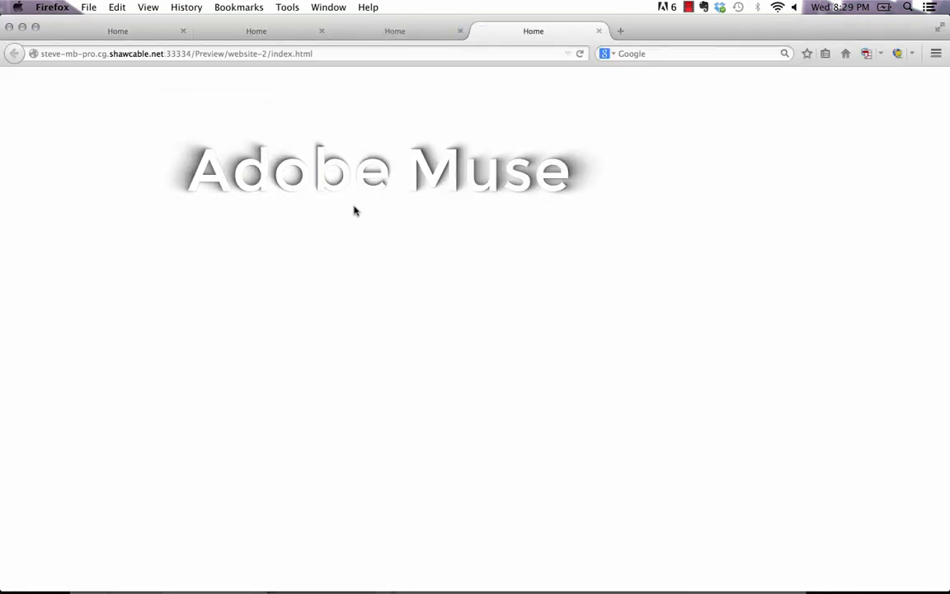
{"action": "left_click", "coordinate": [379, 568]}
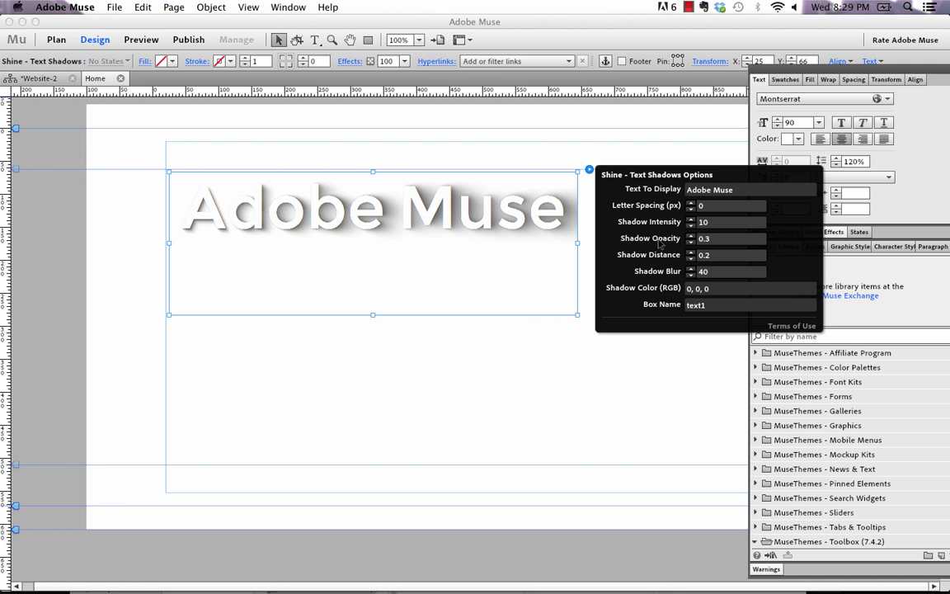
- Set the widget's Shadow Opacity to 0.1 and close the options
{"action": "left_click", "coordinate": [730, 239]}
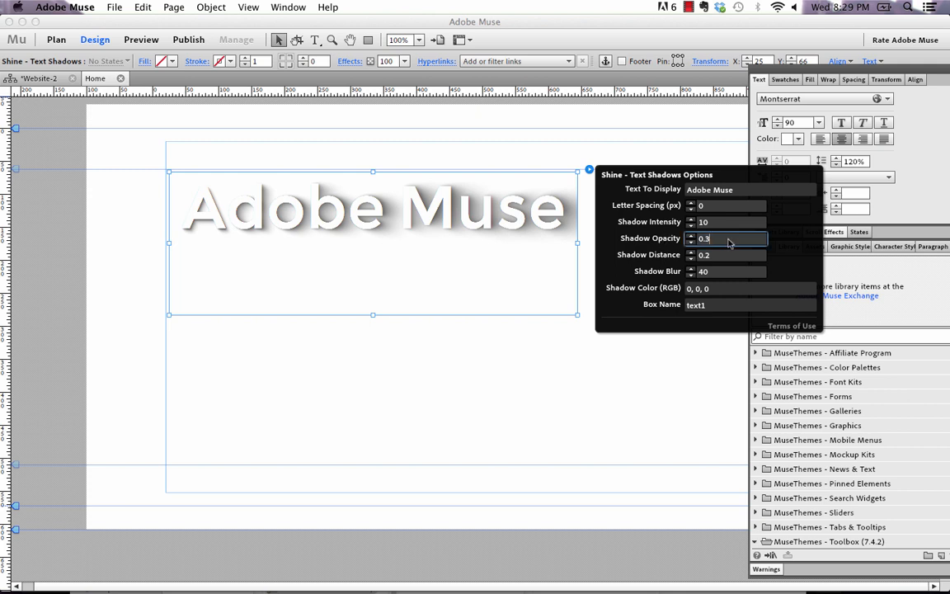
{"action": "type", "text": "0.1"}
{"action": "key", "text": "Return"}
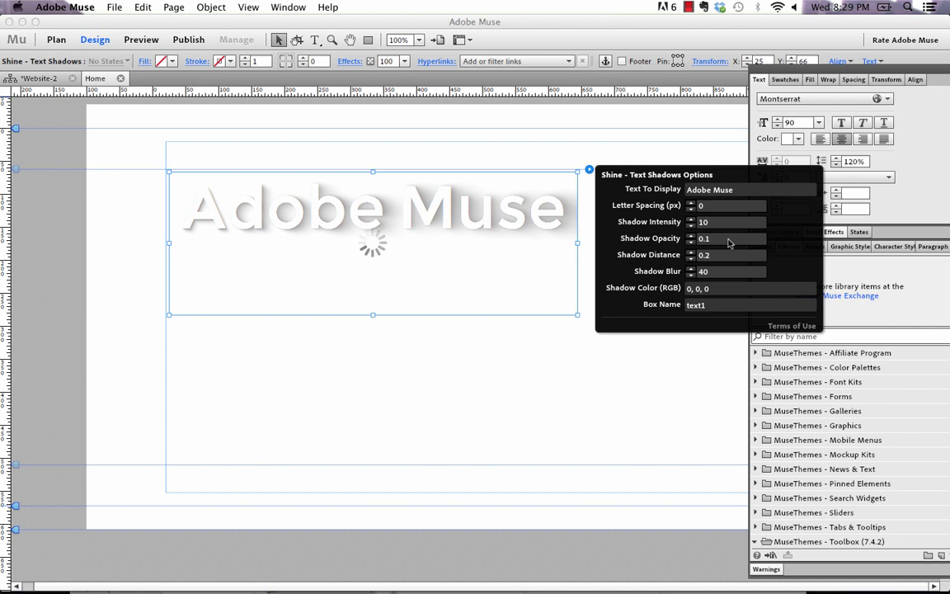
{"action": "left_click", "coordinate": [536, 148]}
- Preview the page in the browser again and return to Muse
{"action": "left_click", "coordinate": [114, 7]}
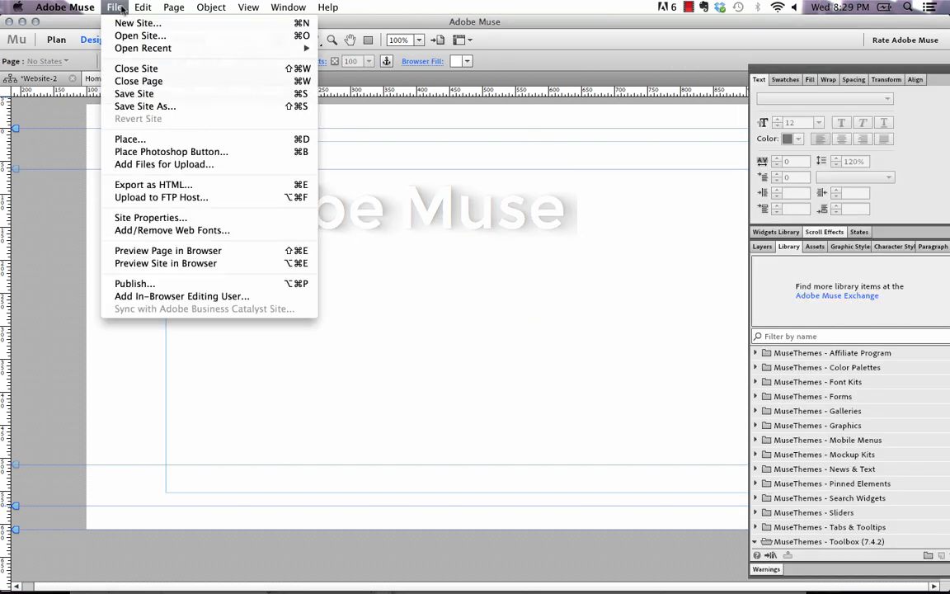
{"action": "left_click", "coordinate": [185, 250]}
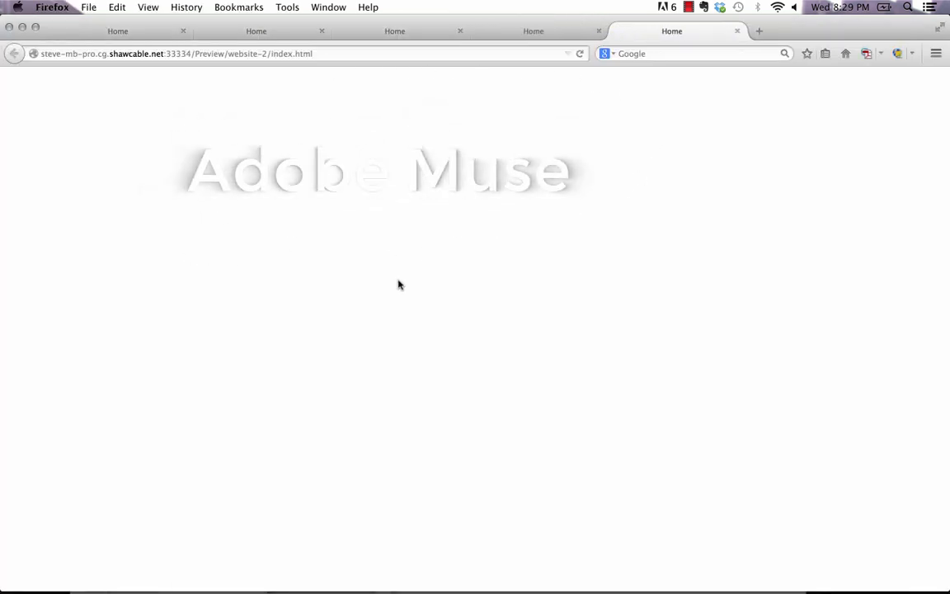
{"action": "mouse_move", "coordinate": [412, 568]}
{"action": "left_click", "coordinate": [379, 568]}
- Reopen the widget options and set Shadow Opacity to 0.7
{"action": "left_click", "coordinate": [460, 216]}
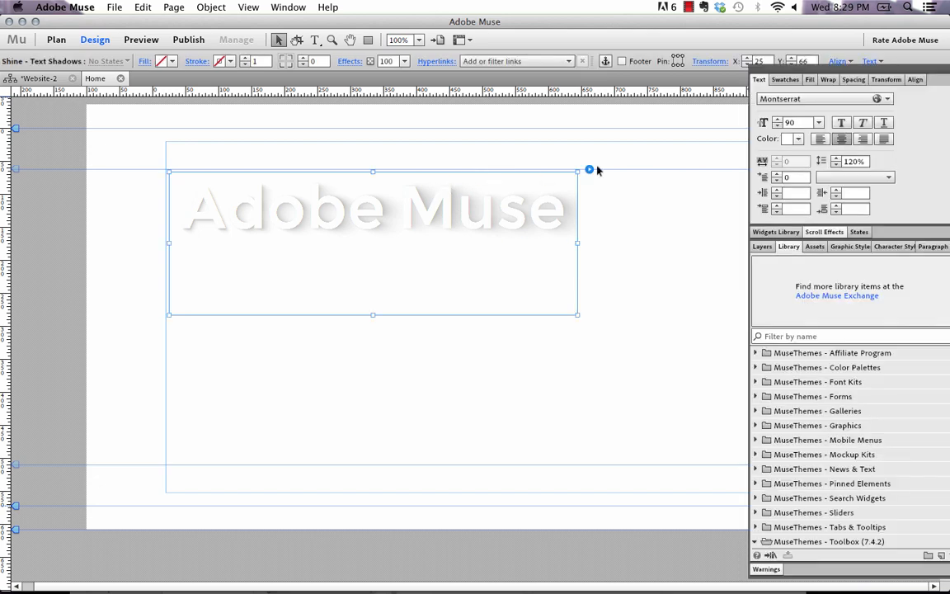
{"action": "left_click", "coordinate": [589, 169]}
{"action": "left_click", "coordinate": [720, 239]}
{"action": "type", "text": "0.1"}
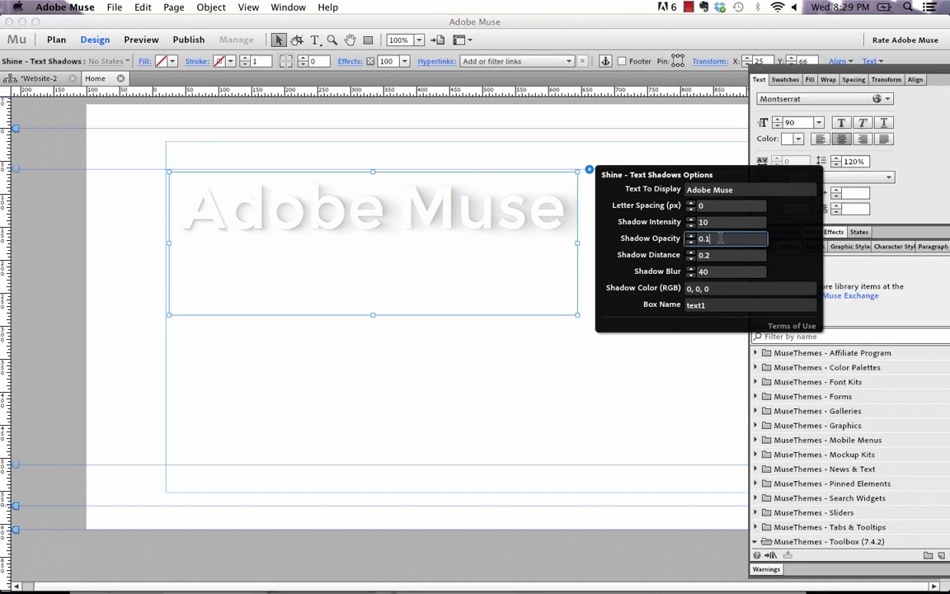
{"action": "key", "text": "Return"}
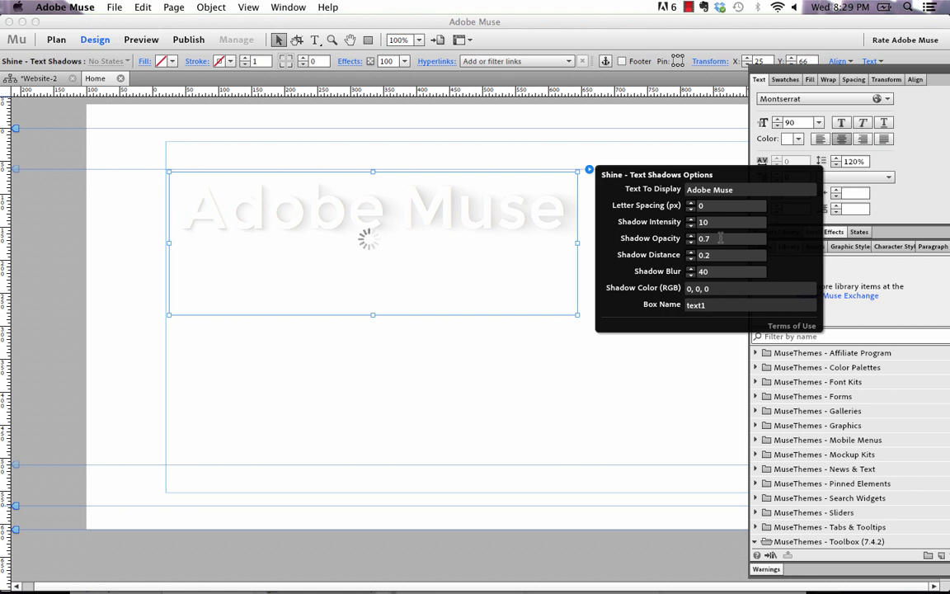
- Set the widget's Shadow Opacity to 0.2
{"action": "left_click", "coordinate": [719, 237]}
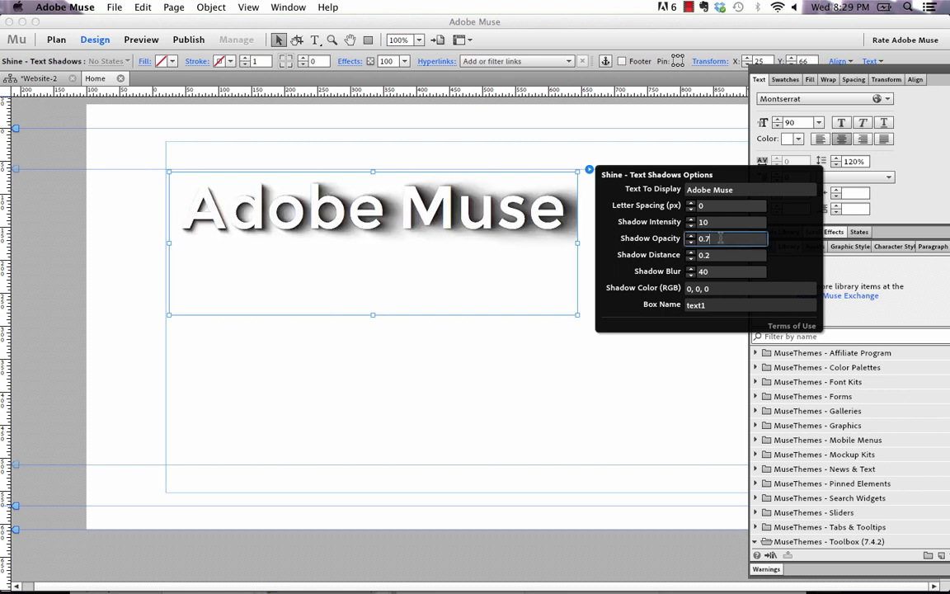
{"action": "type", "text": "2"}
{"action": "key", "text": "Return"}
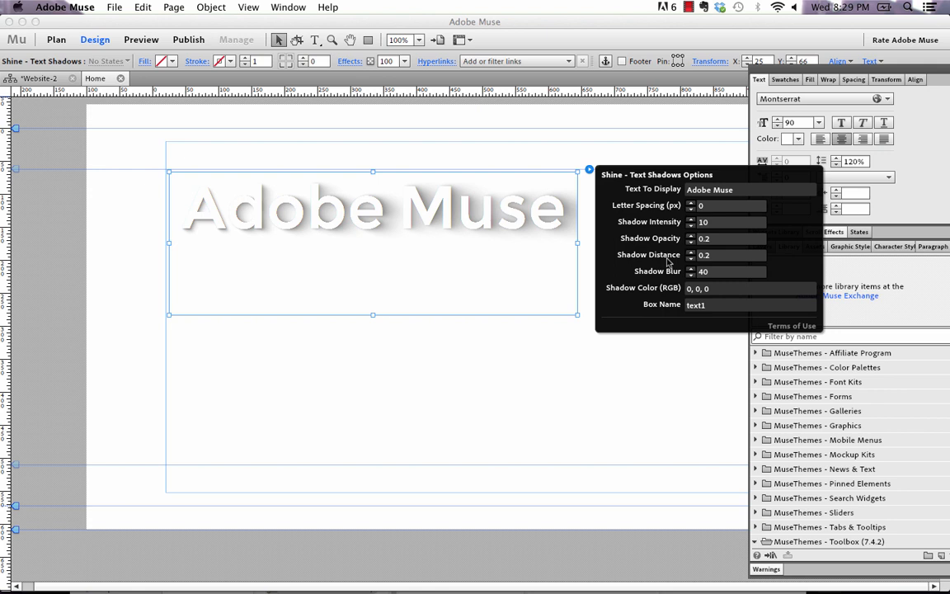
- Set the widget's Shadow Distance to 0.5
{"action": "left_click", "coordinate": [720, 255]}
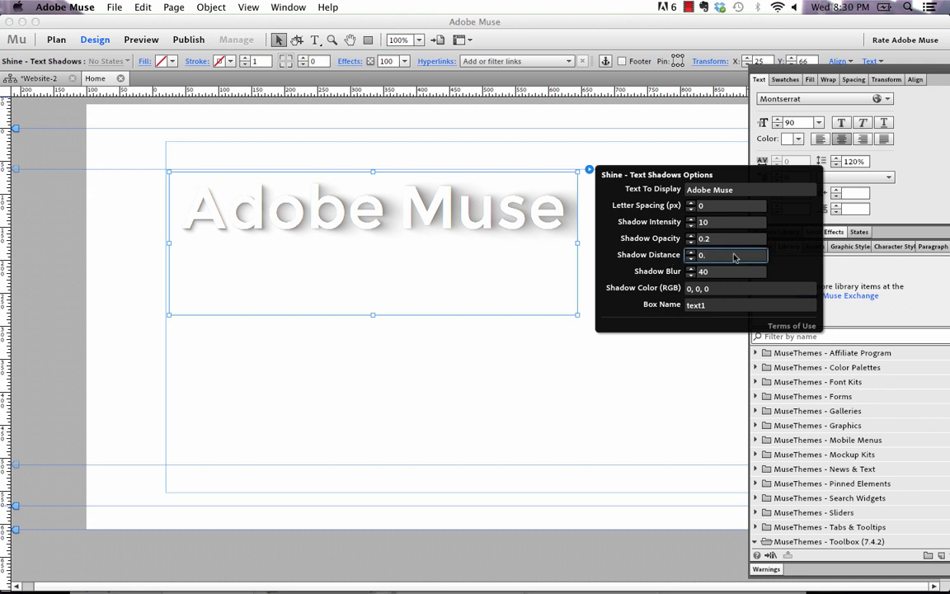
{"action": "type", "text": "5"}
{"action": "key", "text": "Return"}
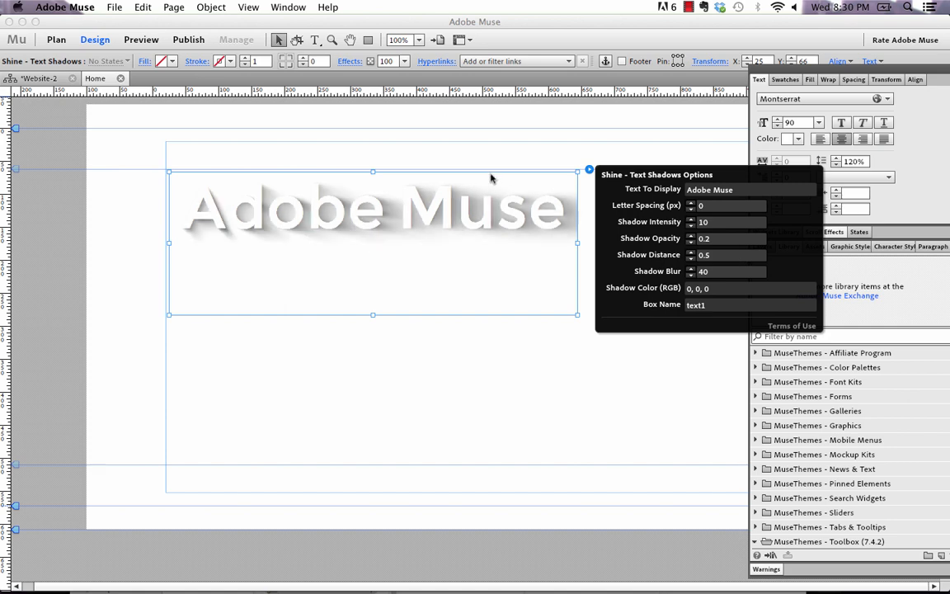
- Preview the page in the browser and return to Muse
{"action": "left_click", "coordinate": [114, 7]}
{"action": "left_click", "coordinate": [181, 250]}
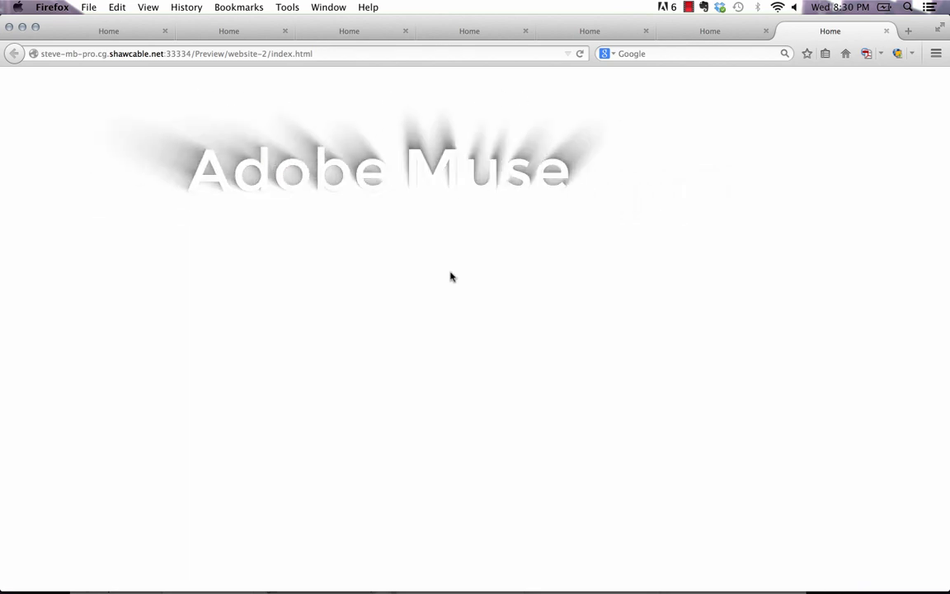
{"action": "left_click", "coordinate": [379, 569]}
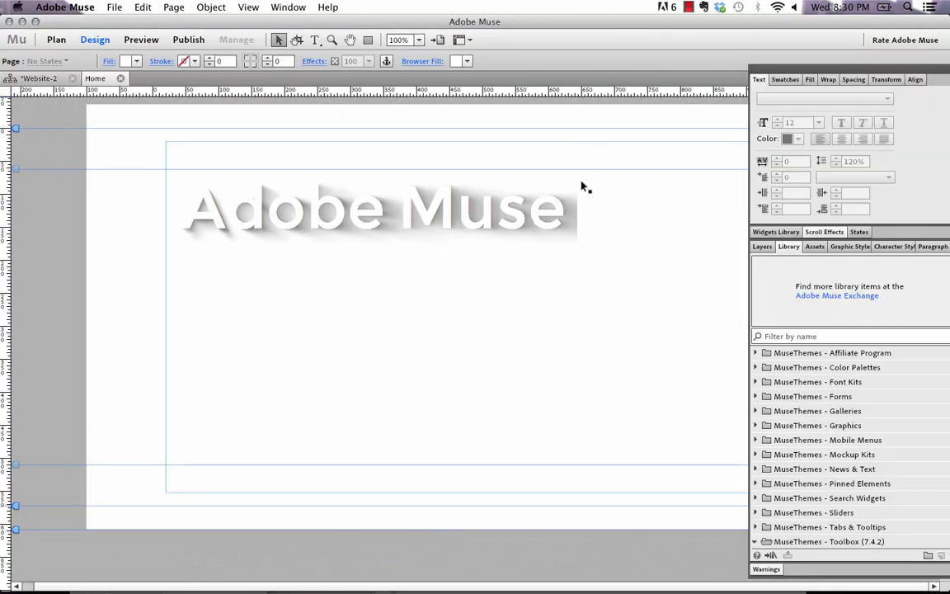
- Reopen the widget options and set Shadow Blur to 10
{"action": "left_click", "coordinate": [577, 187]}
{"action": "left_click", "coordinate": [589, 168]}
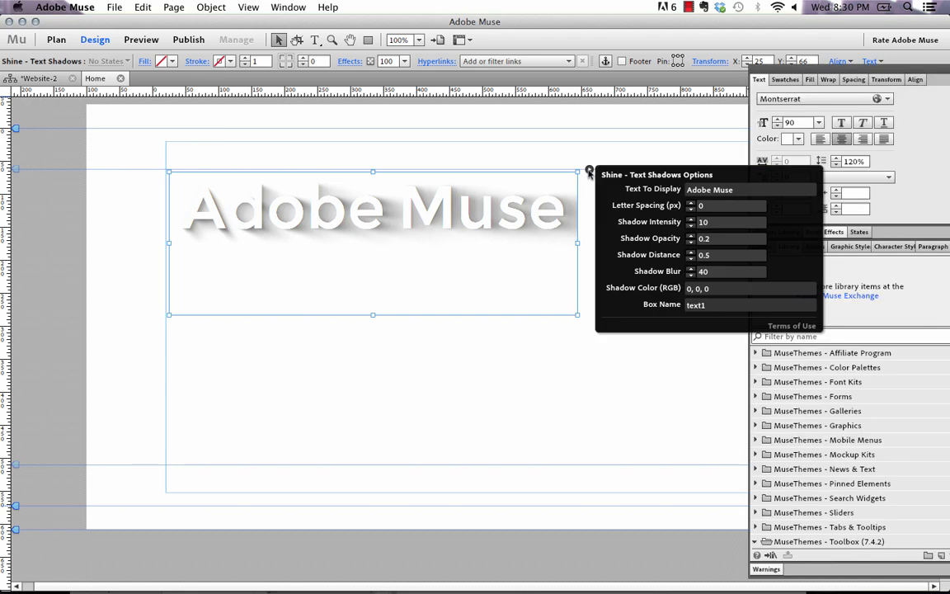
{"action": "left_click", "coordinate": [694, 275]}
{"action": "type", "text": "10"}
{"action": "key", "text": "Return"}
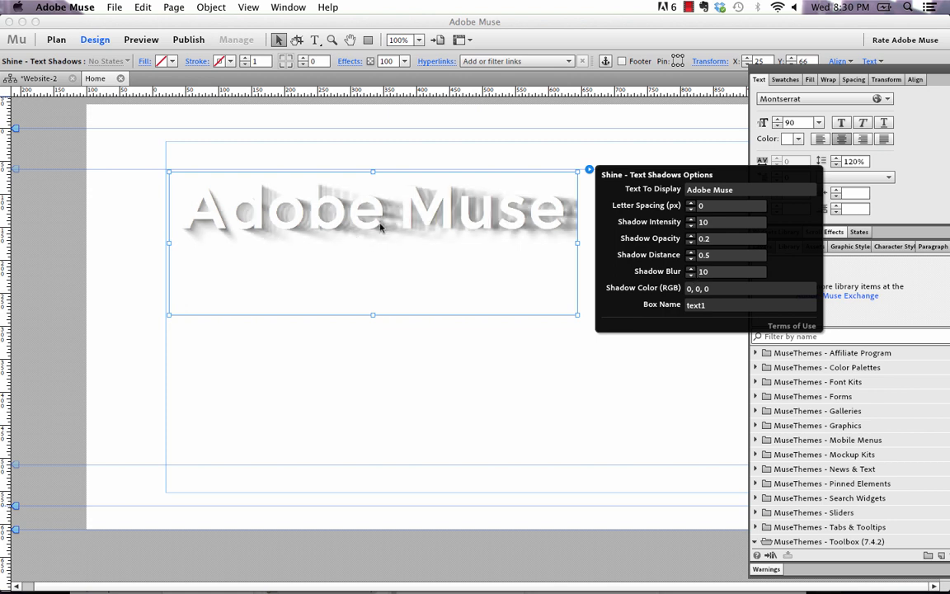
- Set the widget's Shadow Blur to 90 and close the options
{"action": "double_click", "coordinate": [693, 271]}
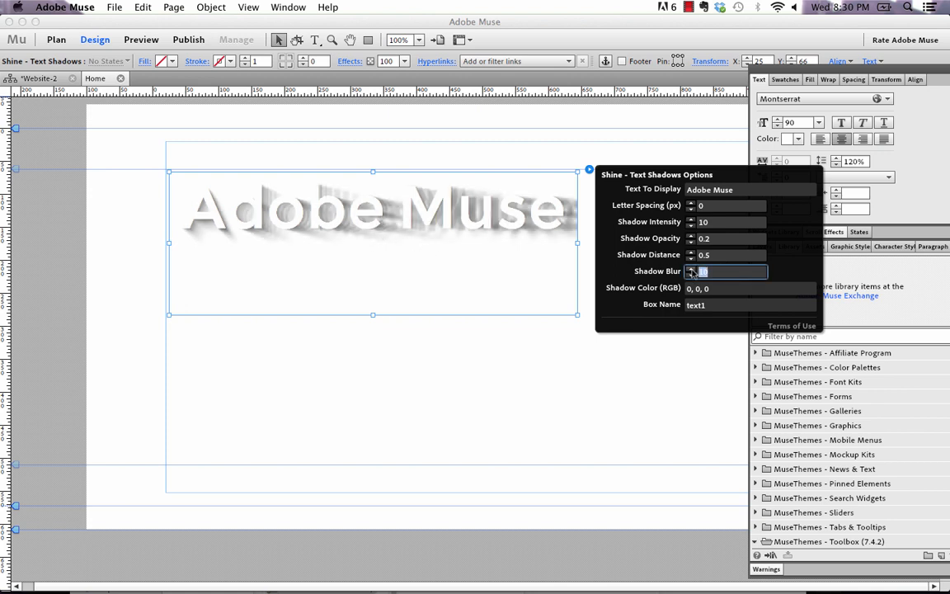
{"action": "type", "text": "90"}
{"action": "key", "text": "Return"}
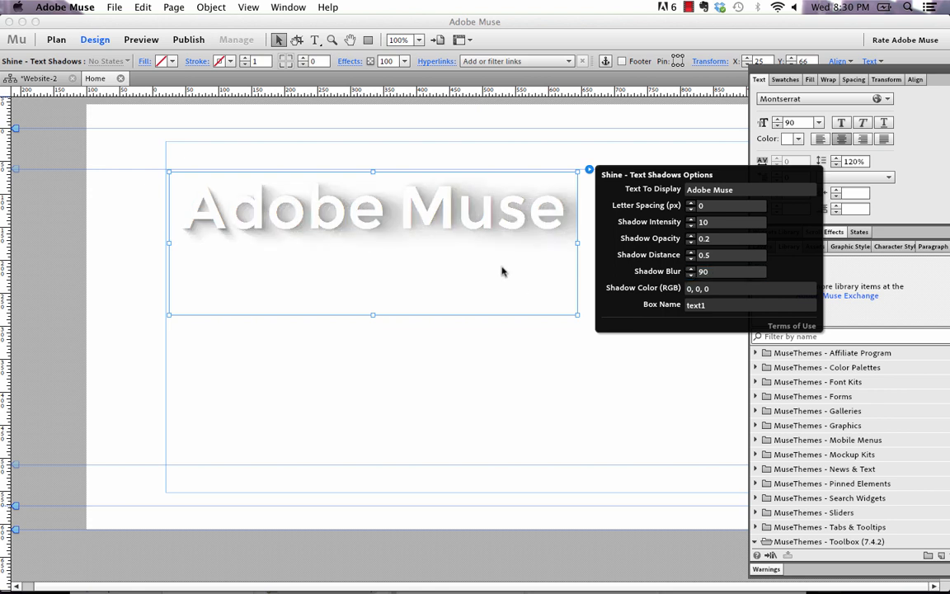
{"action": "left_click", "coordinate": [264, 155]}
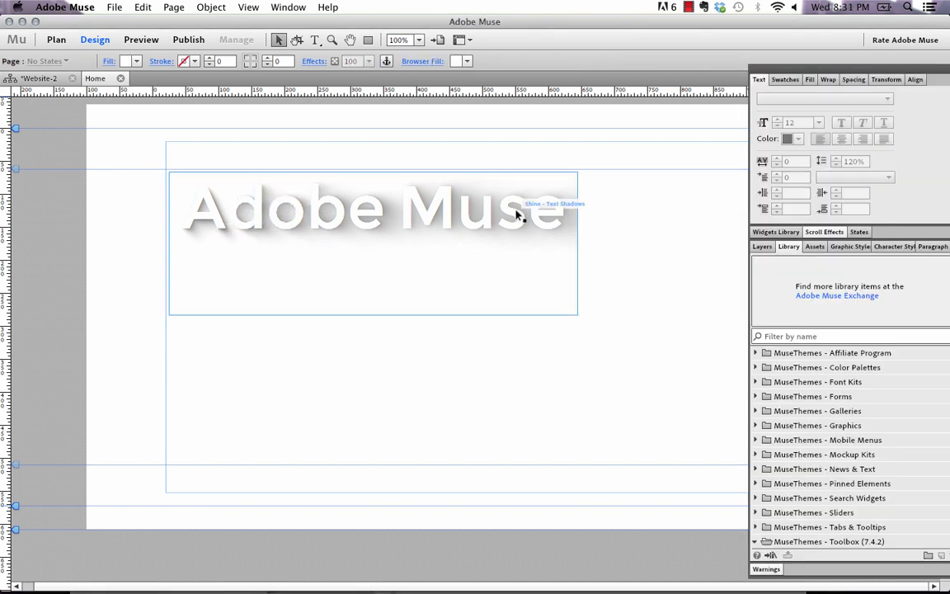
- Select the Adobe Muse text shadow widget and delete it from the page
{"action": "left_click", "coordinate": [546, 208]}
{"action": "left_click", "coordinate": [589, 169]}
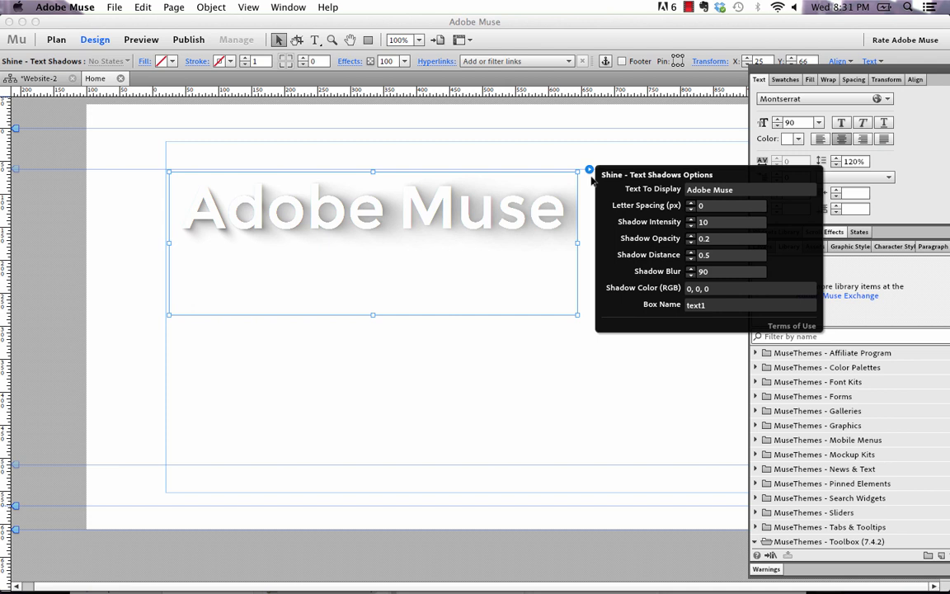
{"action": "left_click", "coordinate": [527, 197]}
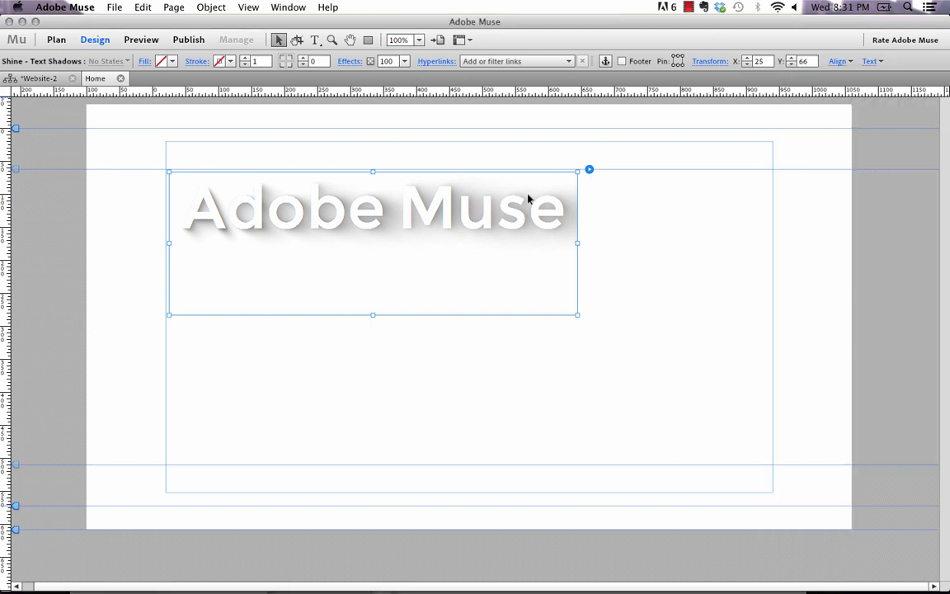
{"action": "key", "text": "Delete"}
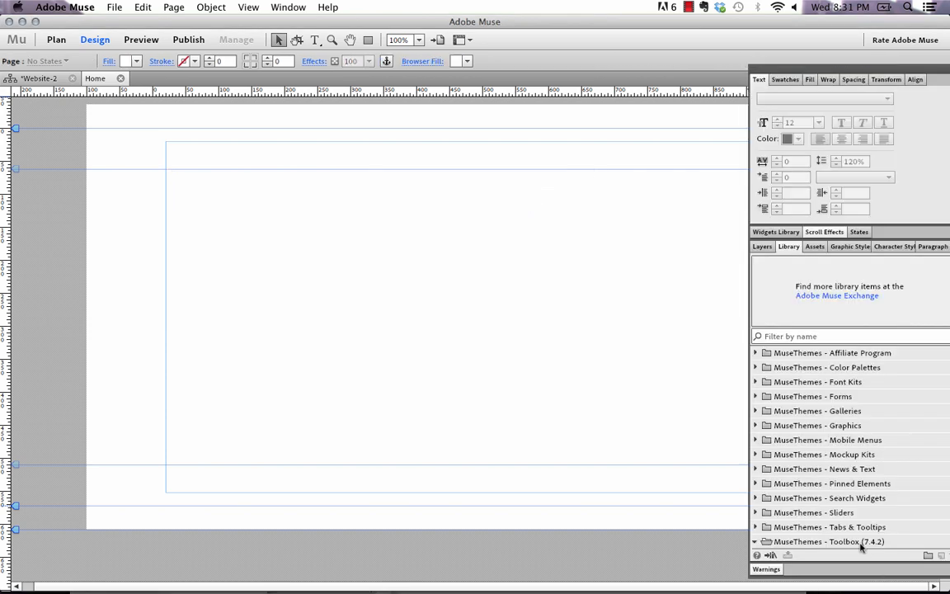
- Place a new 022 - Text Shadows widget from the library onto the page
{"action": "scroll", "coordinate": [832, 495], "scroll_direction": "down", "scroll_amount": 10}
{"action": "left_click_drag", "start_coordinate": [816, 527], "coordinate": [220, 190]}
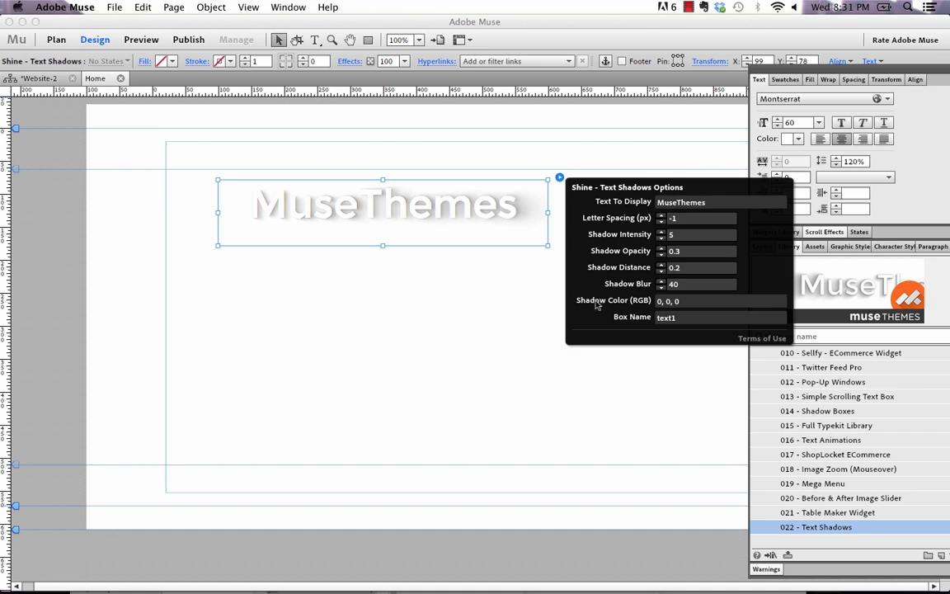
- Move the new MuseThemes widget up and left and set its font size to 72
{"action": "left_click_drag", "start_coordinate": [479, 204], "coordinate": [428, 197]}
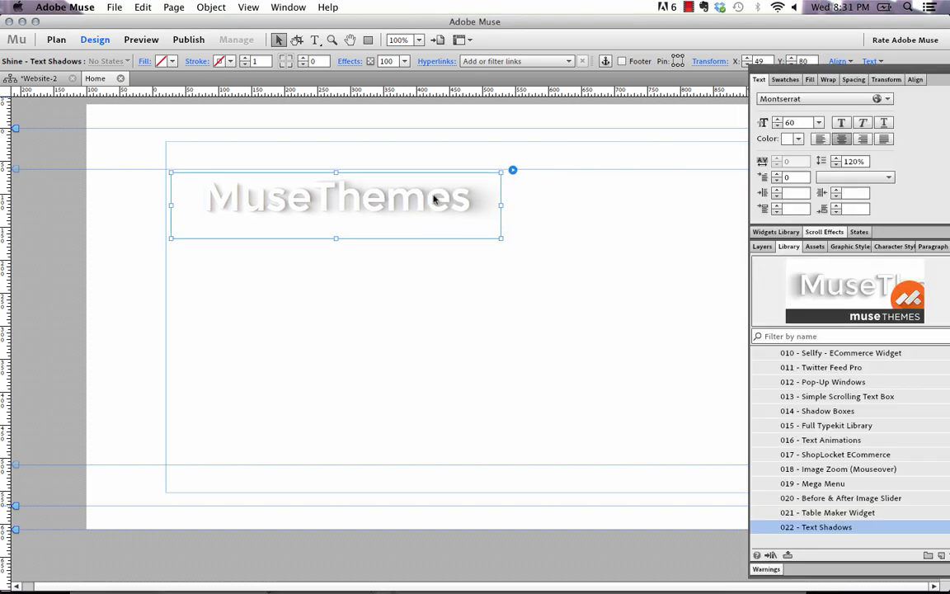
{"action": "left_click", "coordinate": [818, 122]}
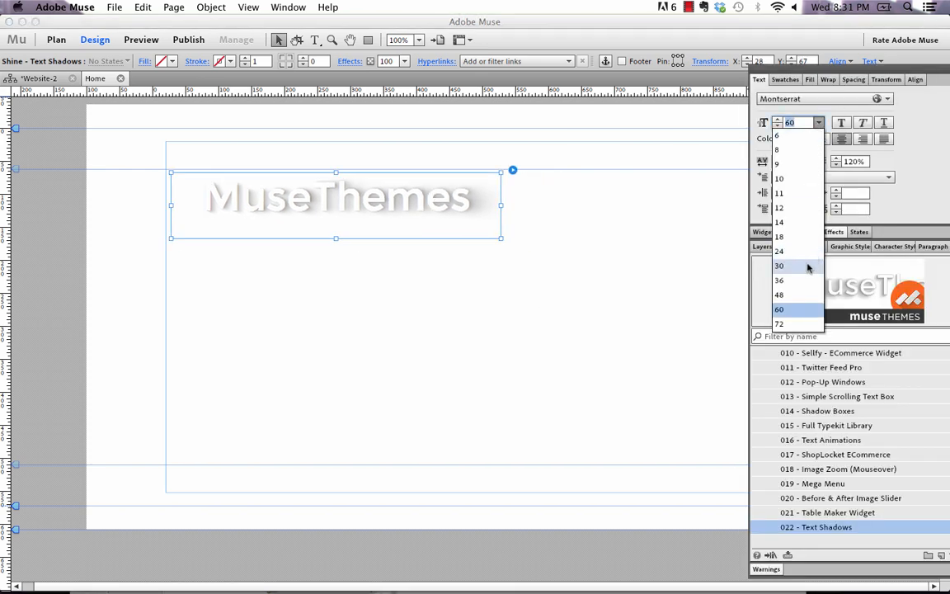
{"action": "left_click", "coordinate": [791, 323]}
- Enlarge the widget's box and set its Shadow Color (RGB) to 255, 0, 0
{"action": "left_click_drag", "start_coordinate": [499, 238], "coordinate": [579, 273]}
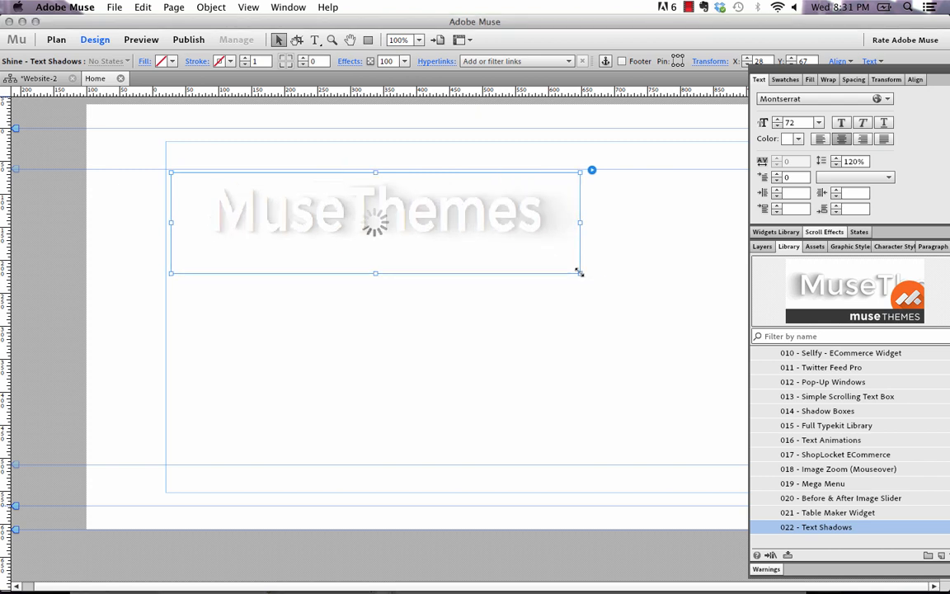
{"action": "left_click", "coordinate": [591, 171]}
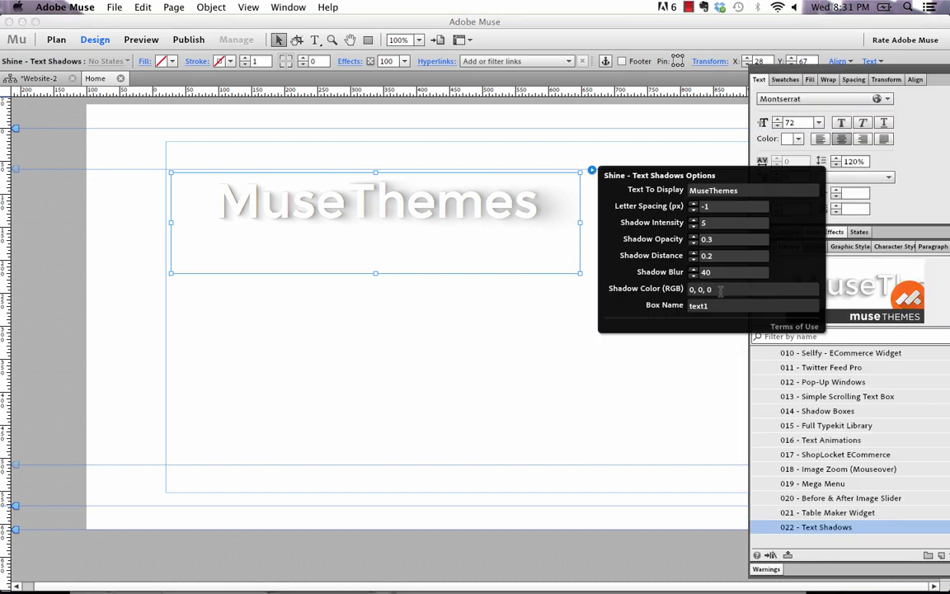
{"action": "left_click_drag", "start_coordinate": [721, 289], "coordinate": [676, 287]}
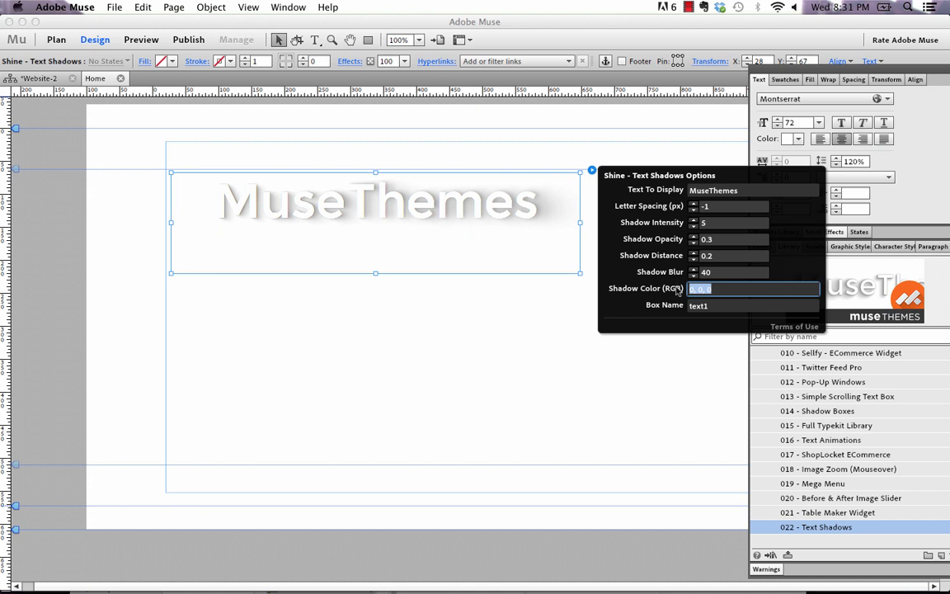
{"action": "type", "text": "255"}
{"action": "key", "text": "Return"}
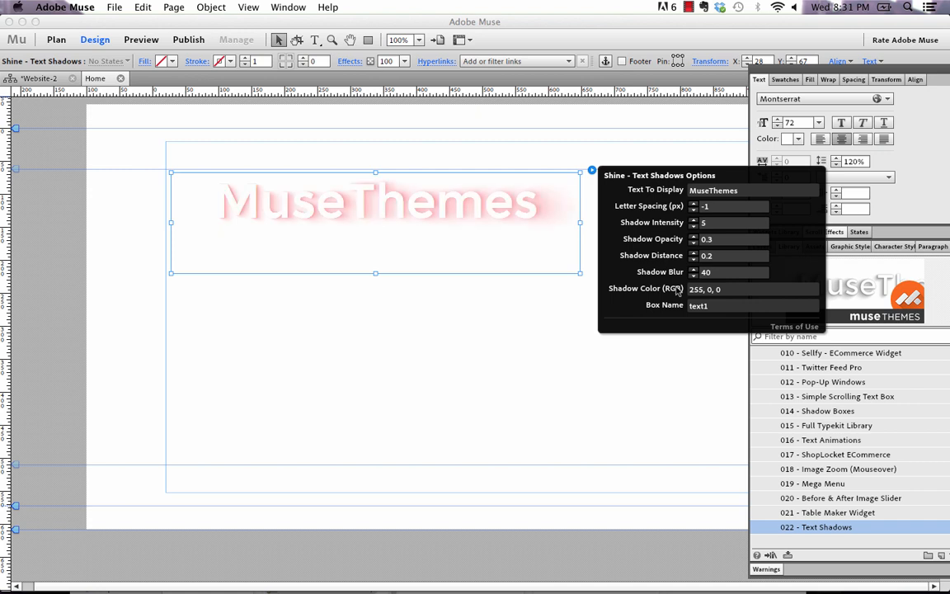
{"action": "left_click", "coordinate": [464, 227]}
- Preview the MuseThemes widget in the browser and return to Muse
{"action": "left_click", "coordinate": [114, 7]}
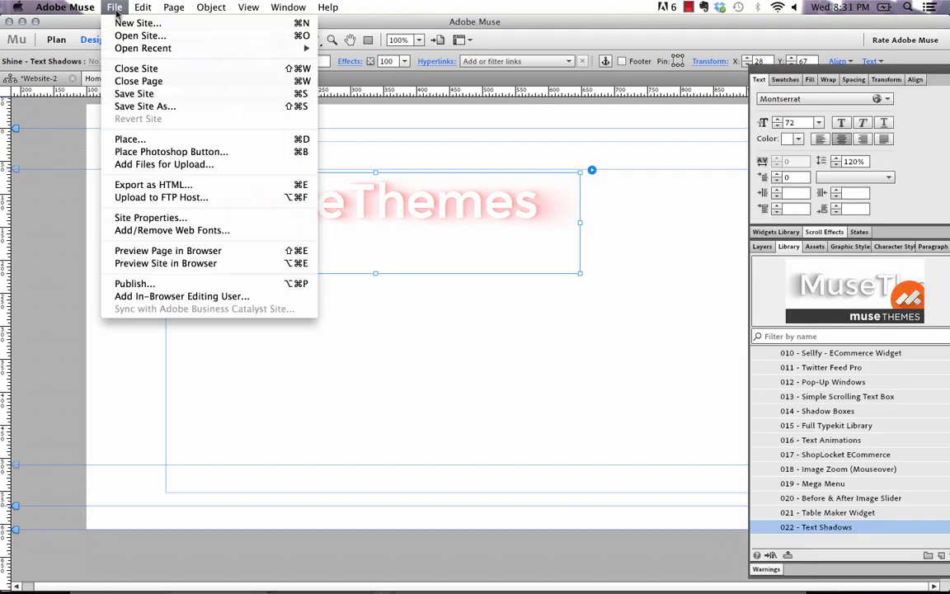
{"action": "left_click", "coordinate": [193, 252]}
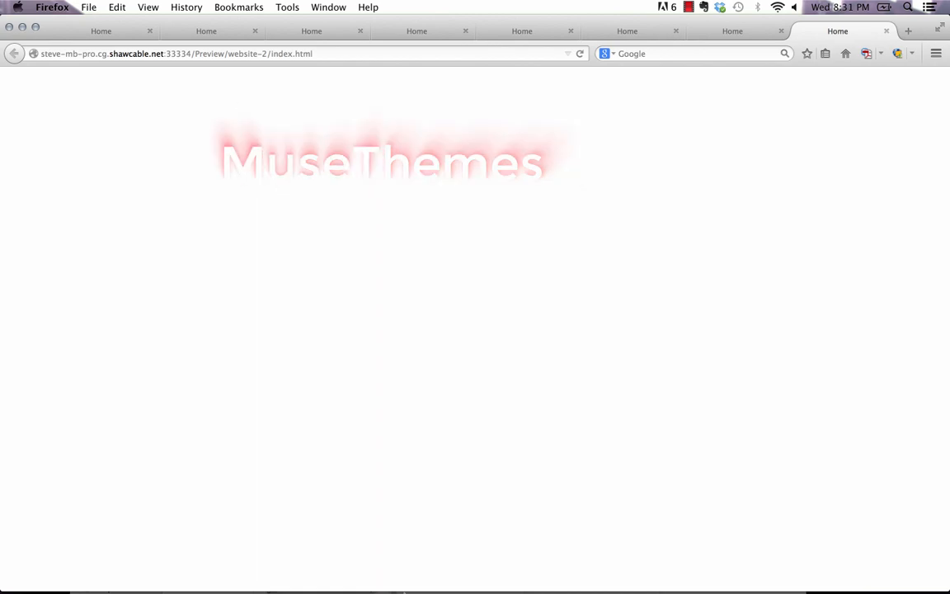
{"action": "left_click", "coordinate": [377, 565]}
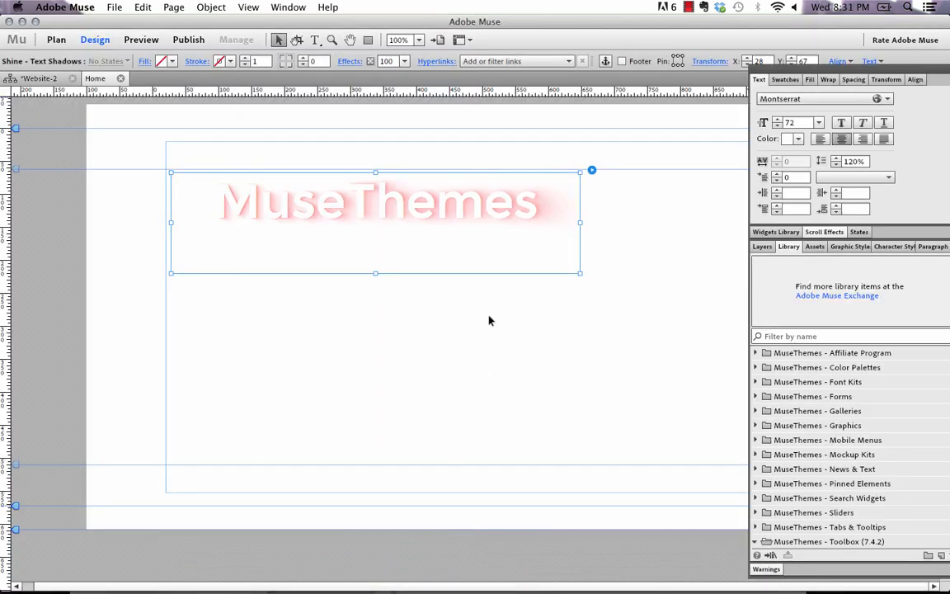
- Duplicate the MuseThemes text shadow widget, placing the copy below the original
{"action": "left_click", "coordinate": [590, 172]}
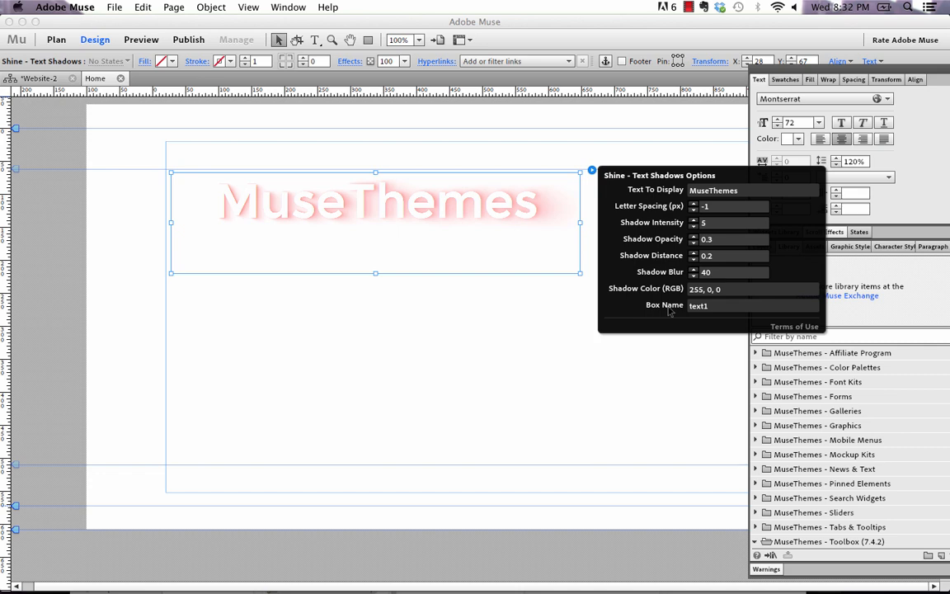
{"action": "left_click", "coordinate": [477, 176]}
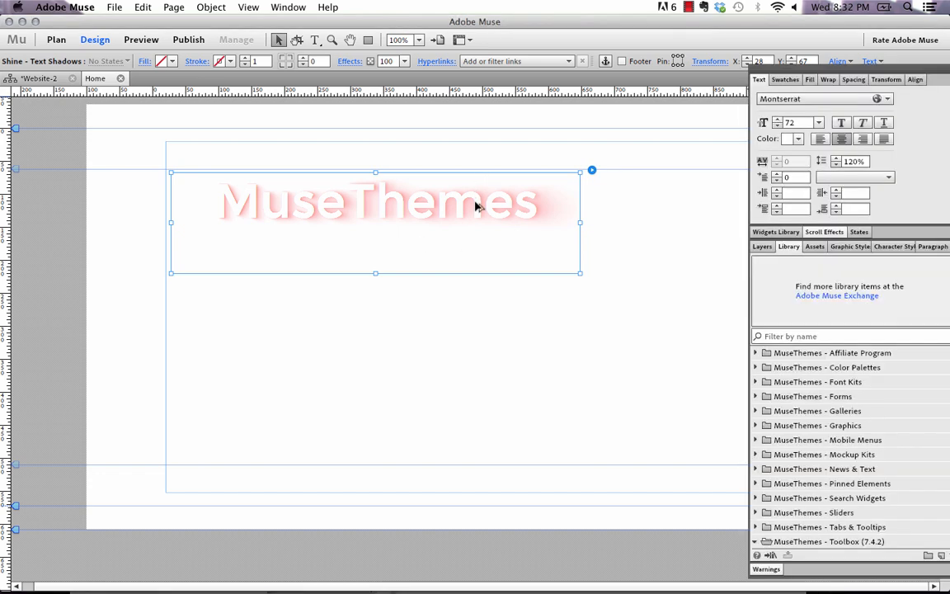
{"action": "left_click_drag", "start_coordinate": [470, 201], "coordinate": [486, 365]}
- Give the copied widget the box name text2 and set its Shadow Color (RGB) to 0, 0, 0
{"action": "left_click", "coordinate": [591, 330]}
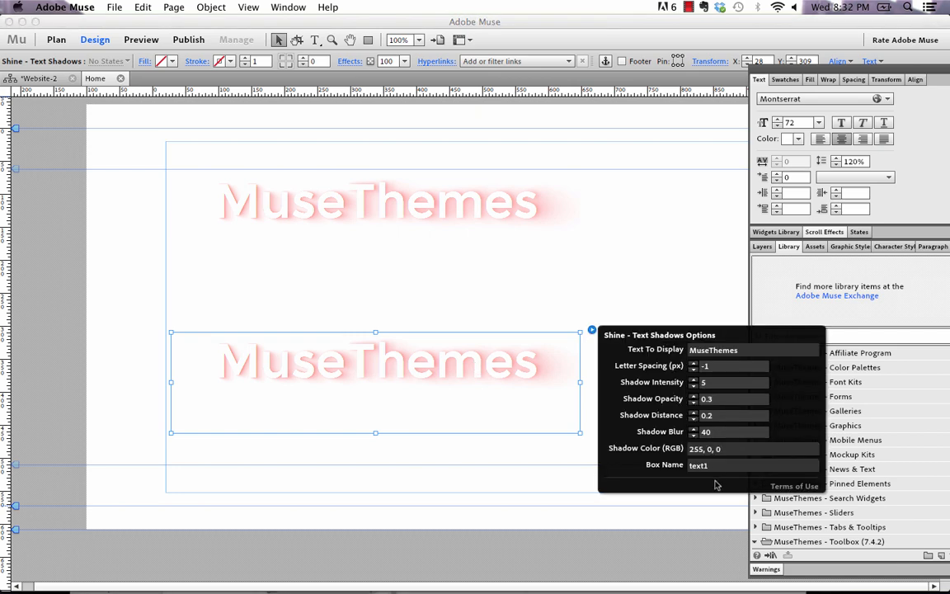
{"action": "key", "text": "Return"}
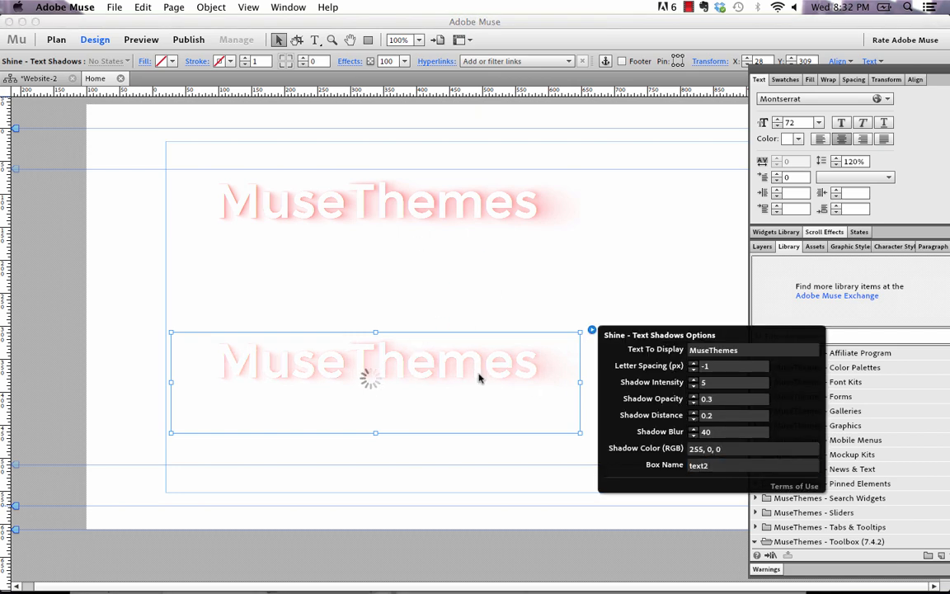
{"action": "left_click", "coordinate": [703, 449]}
{"action": "left_click_drag", "start_coordinate": [703, 451], "coordinate": [646, 449]}
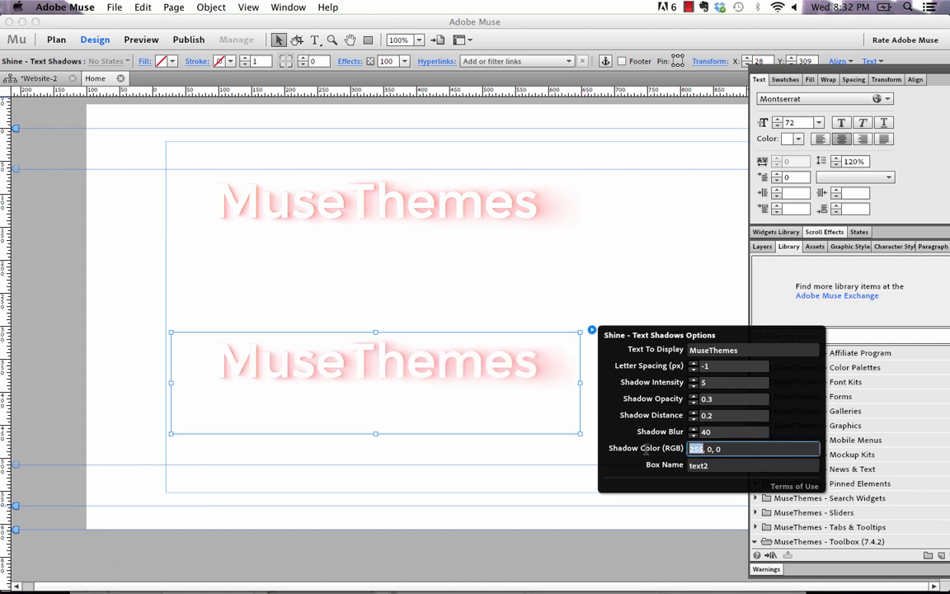
{"action": "type", "text": "0"}
{"action": "key", "text": "Return"}
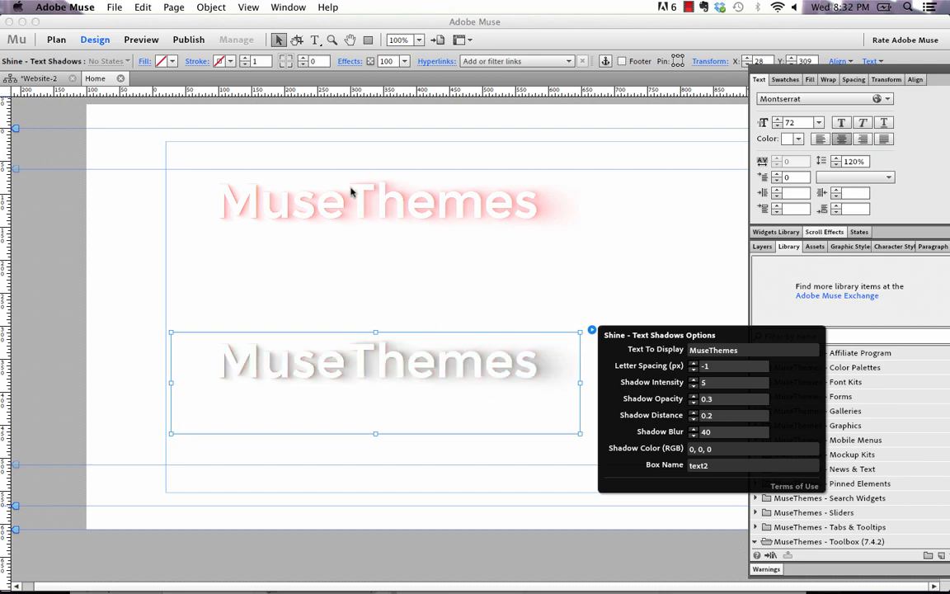
{"action": "key", "text": "Tab"}
{"action": "left_click", "coordinate": [338, 266]}
{"action": "key", "text": "Tab"}
- Preview the page with both text shadow widgets in the browser and switch back to Muse
{"action": "left_click", "coordinate": [114, 7]}
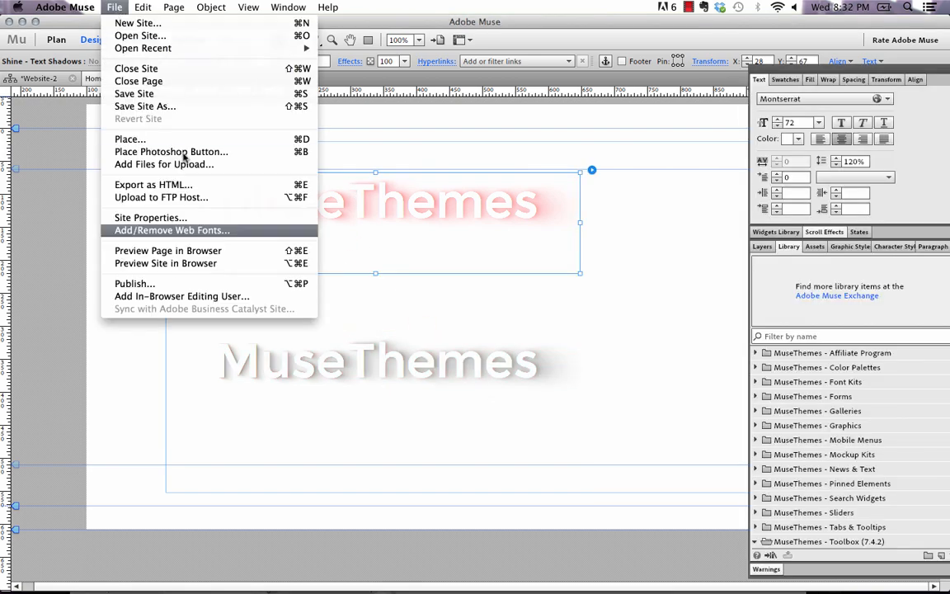
{"action": "left_click", "coordinate": [201, 256]}
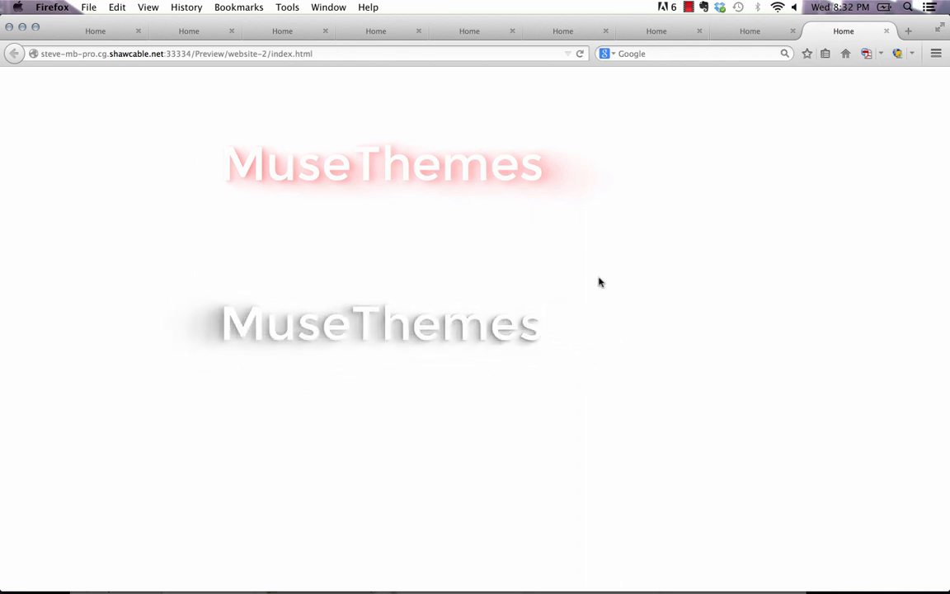
{"action": "mouse_move", "coordinate": [520, 581]}
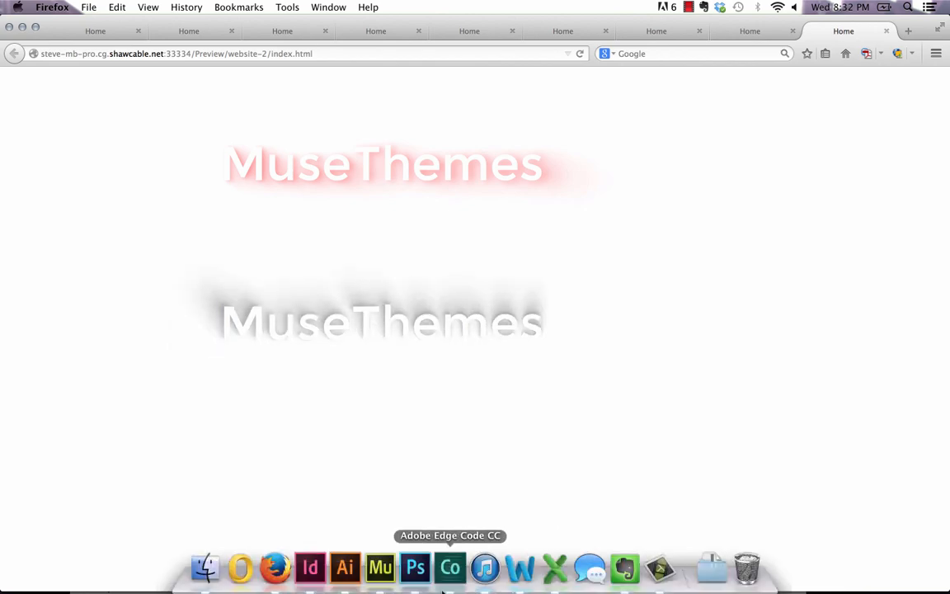
{"action": "left_click", "coordinate": [380, 577]}
- Move the lower widget up to about Y 261, closer to the original
{"action": "left_click", "coordinate": [447, 387]}
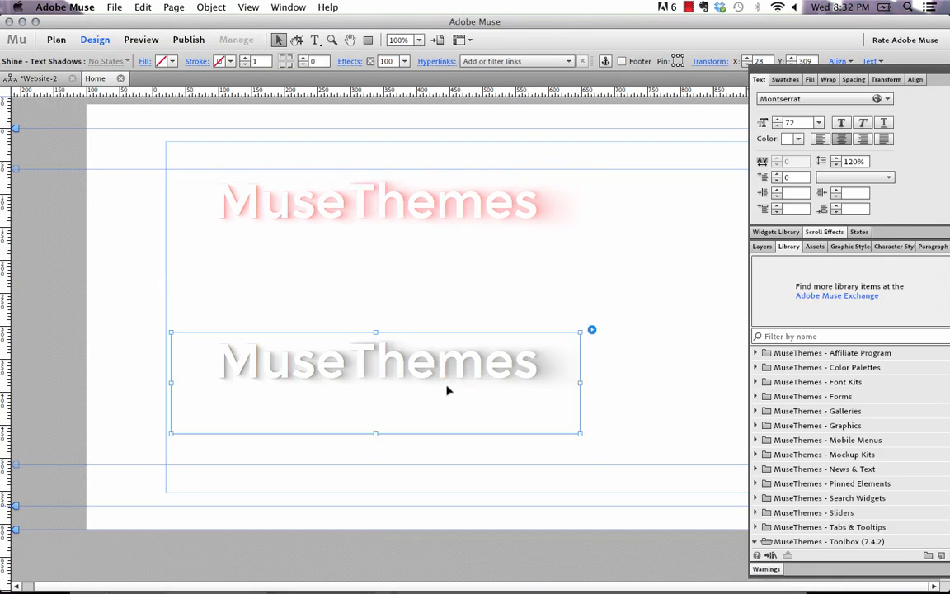
{"action": "left_click_drag", "start_coordinate": [446, 388], "coordinate": [448, 357]}
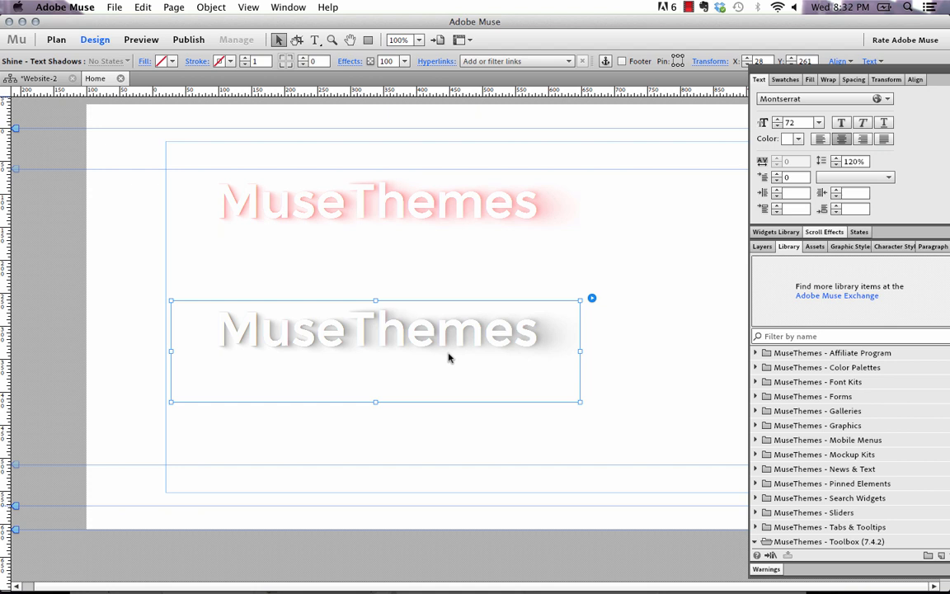